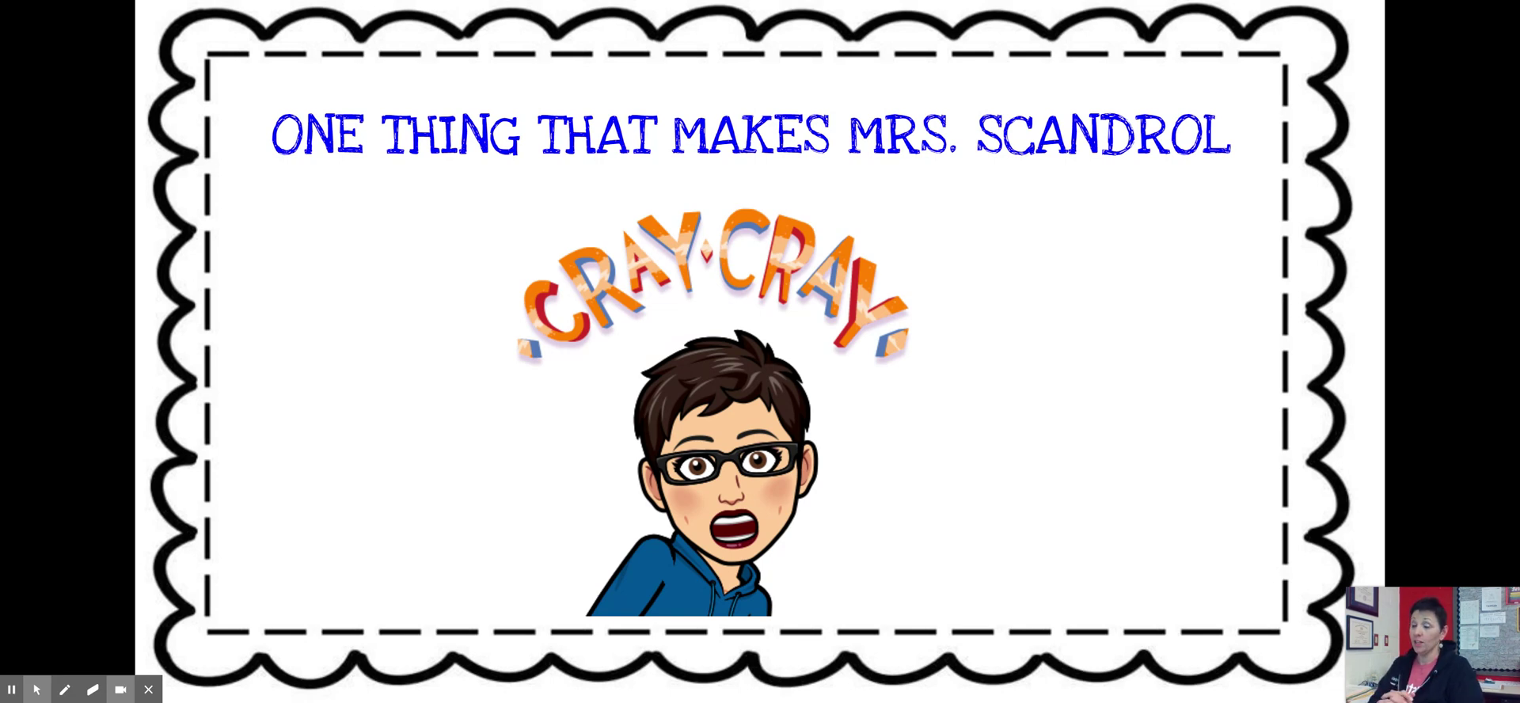
Step: Advance the slideshow to the 'RED SQUIGGLY LINES!!!!!' slide listing Craazy, Freindship and Cindness
{"action": "key", "text": "Right"}
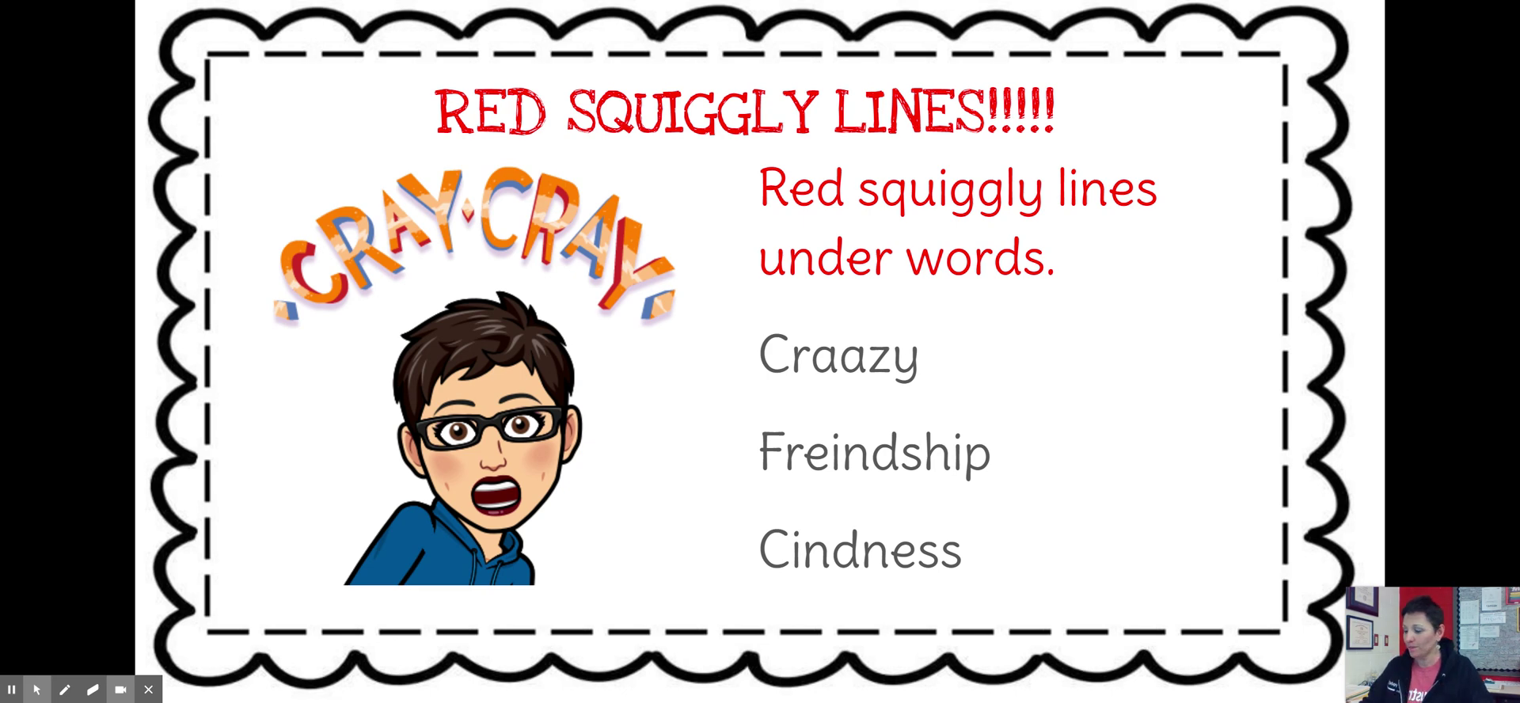
Step: Exit the full-screen slideshow and return to the editor on slide 3
{"action": "key", "text": "Escape"}
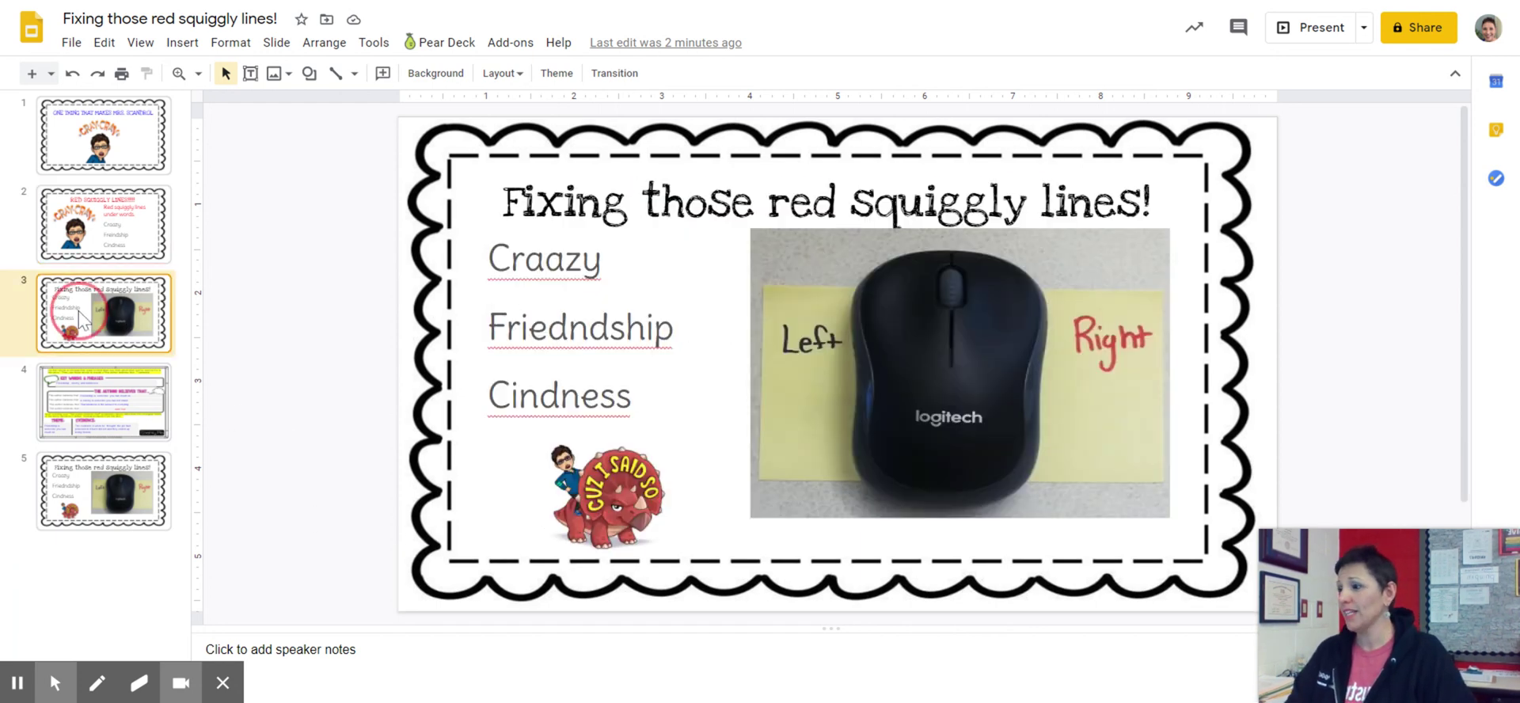
Step: On slide 3, replace 'Craazy' with the suggested spelling 'Crazy'
{"action": "left_click", "coordinate": [82, 317]}
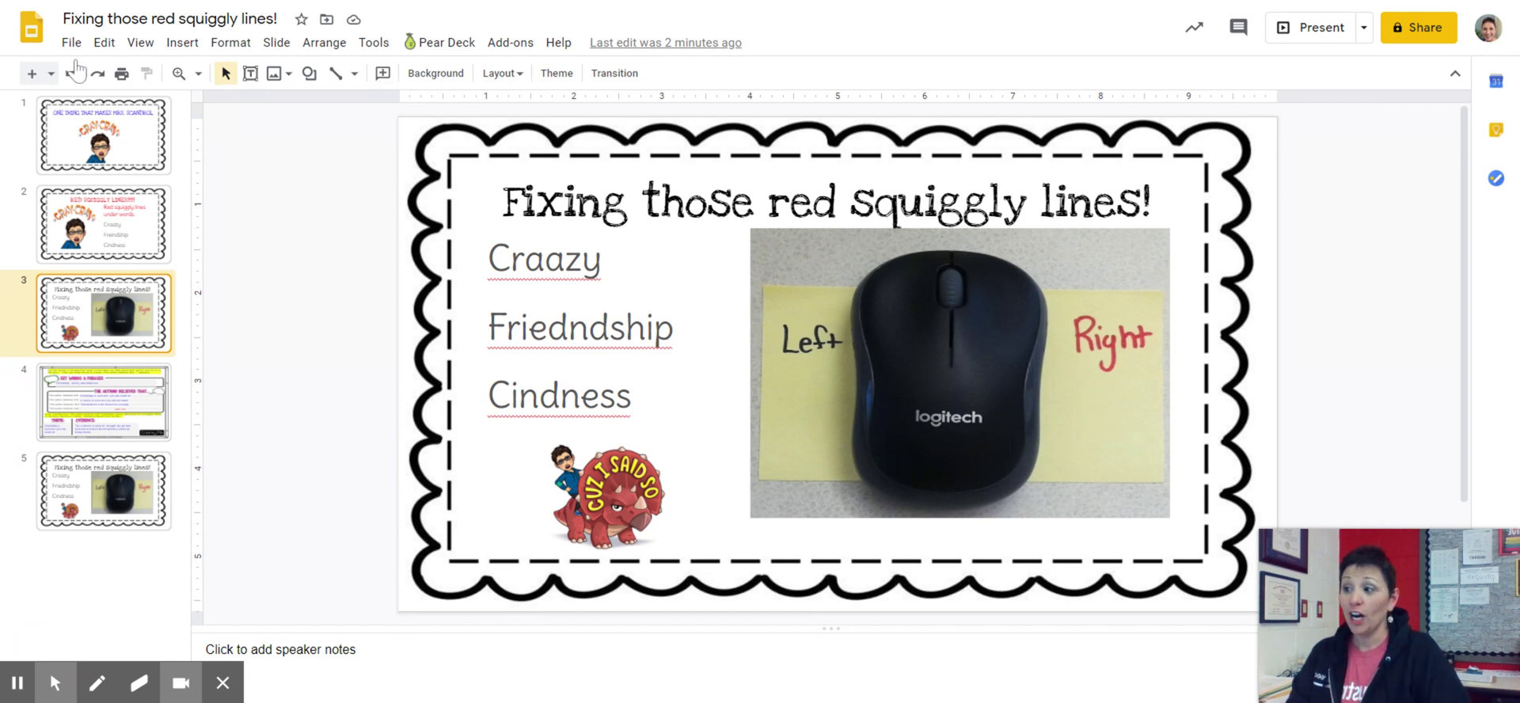
{"action": "left_click", "coordinate": [566, 258]}
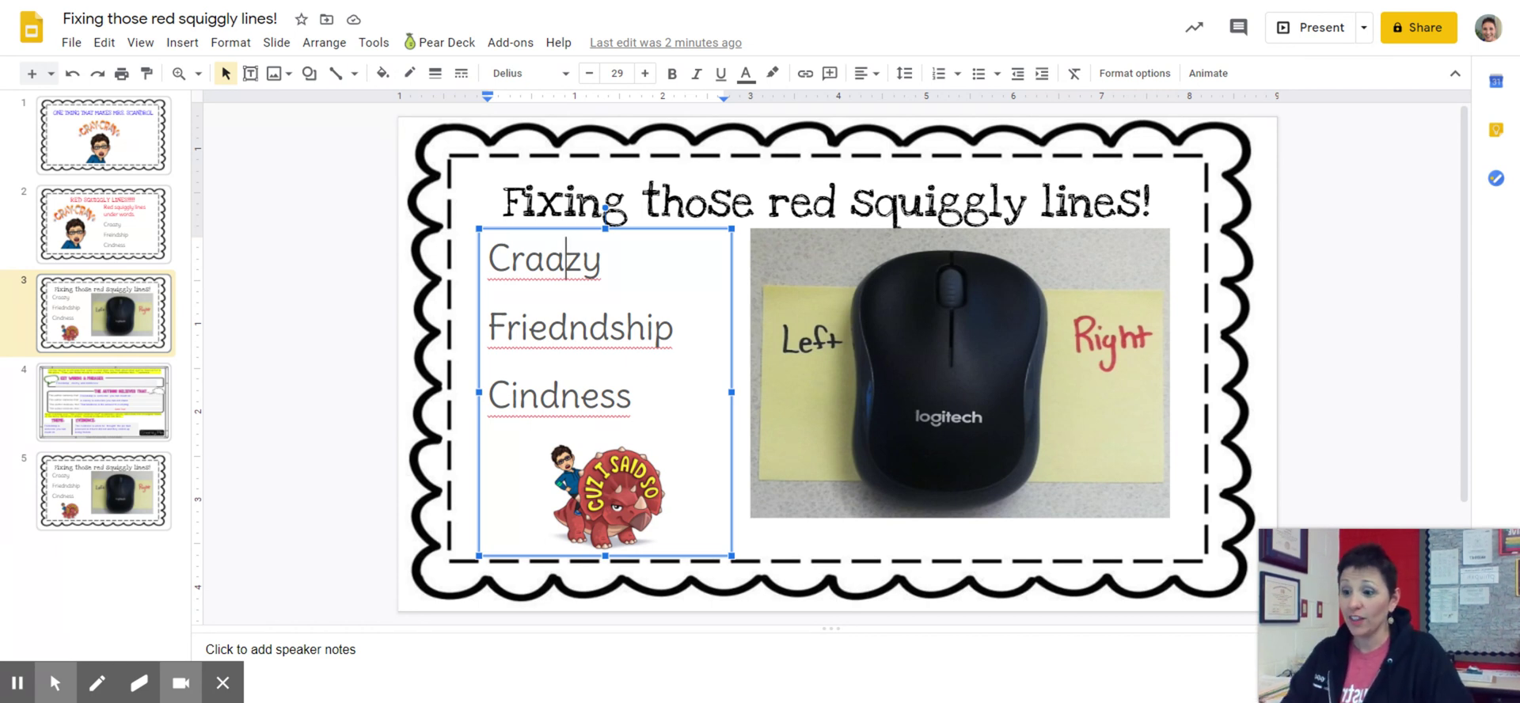
{"action": "right_click", "coordinate": [566, 259]}
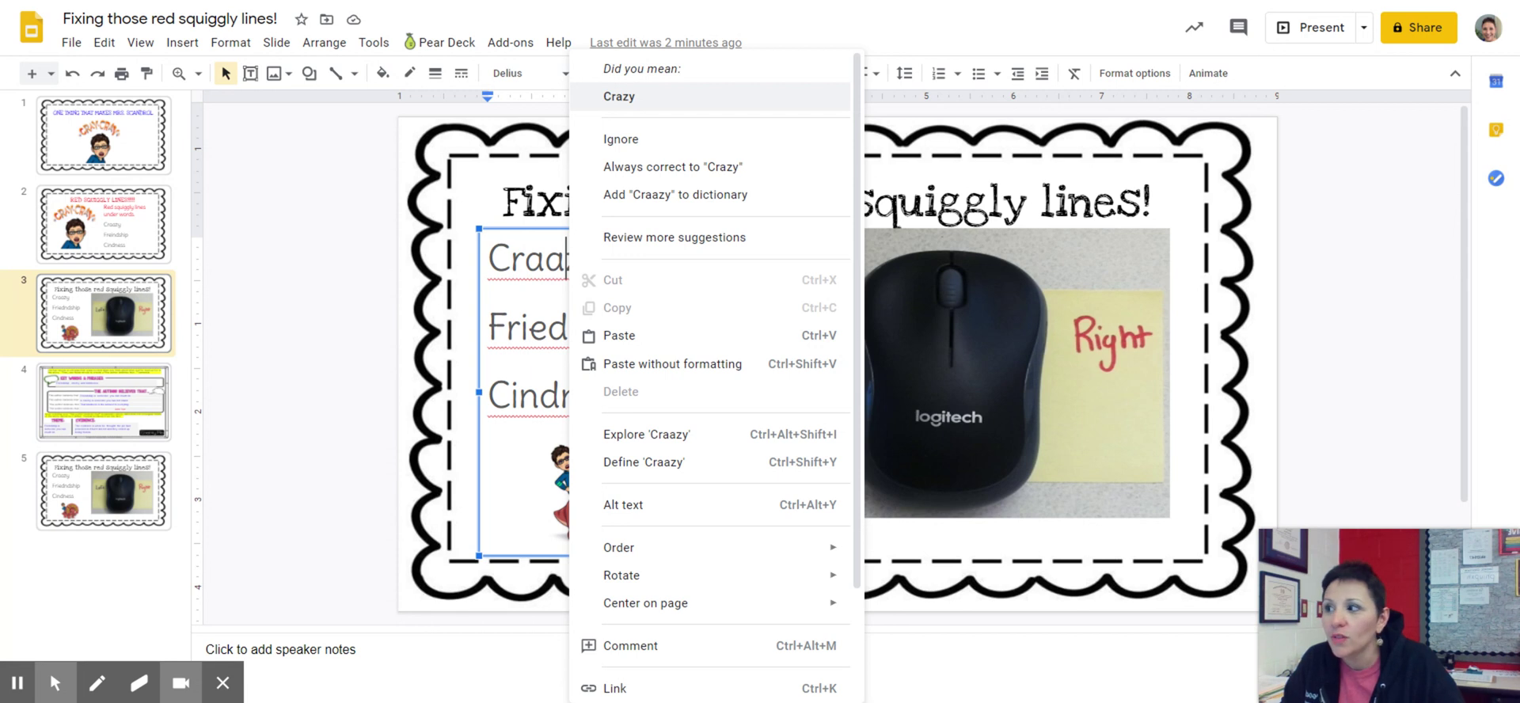
{"action": "left_click", "coordinate": [617, 96]}
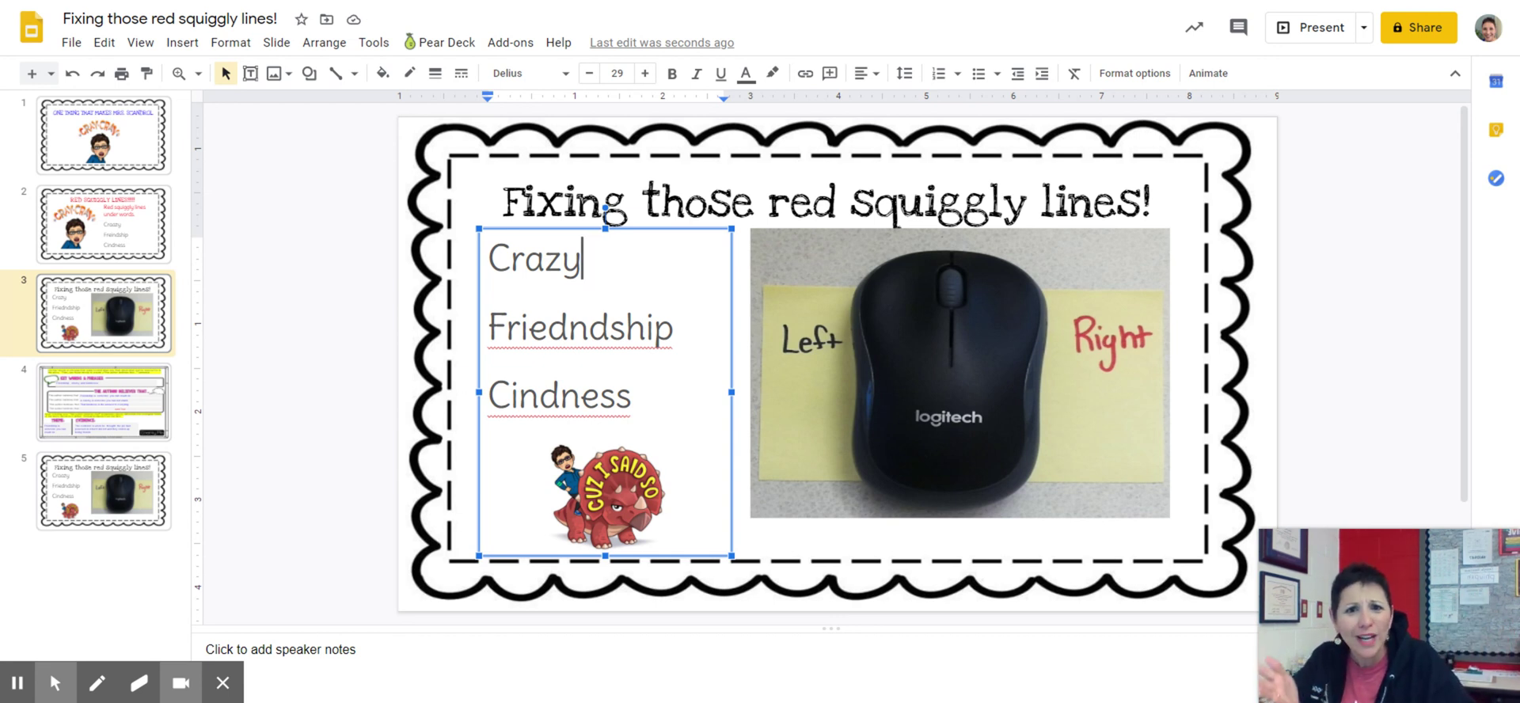
Step: Correct 'Friedndship' to 'Friendship' and 'Cindness' to 'Kindness' using the spelling suggestions
{"action": "left_click", "coordinate": [554, 329]}
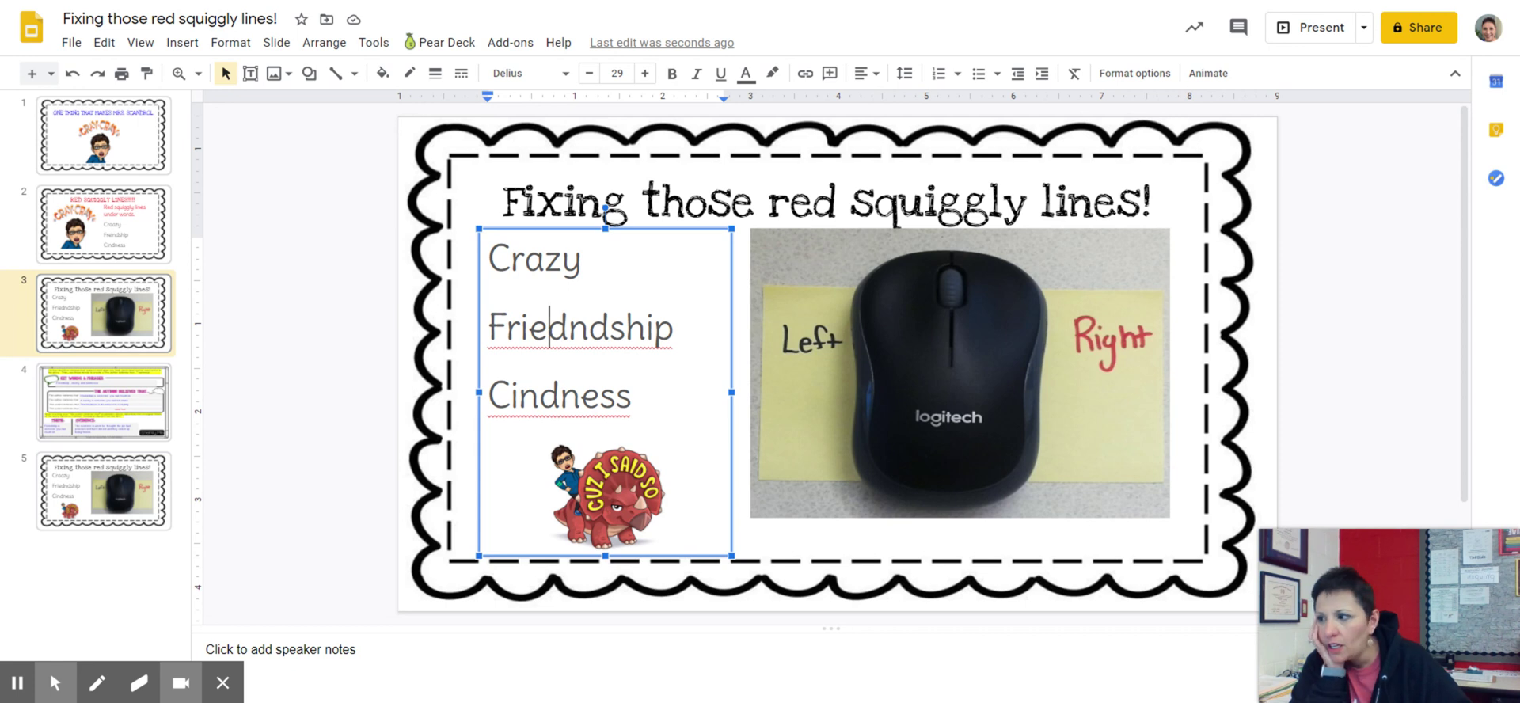
{"action": "right_click", "coordinate": [561, 336]}
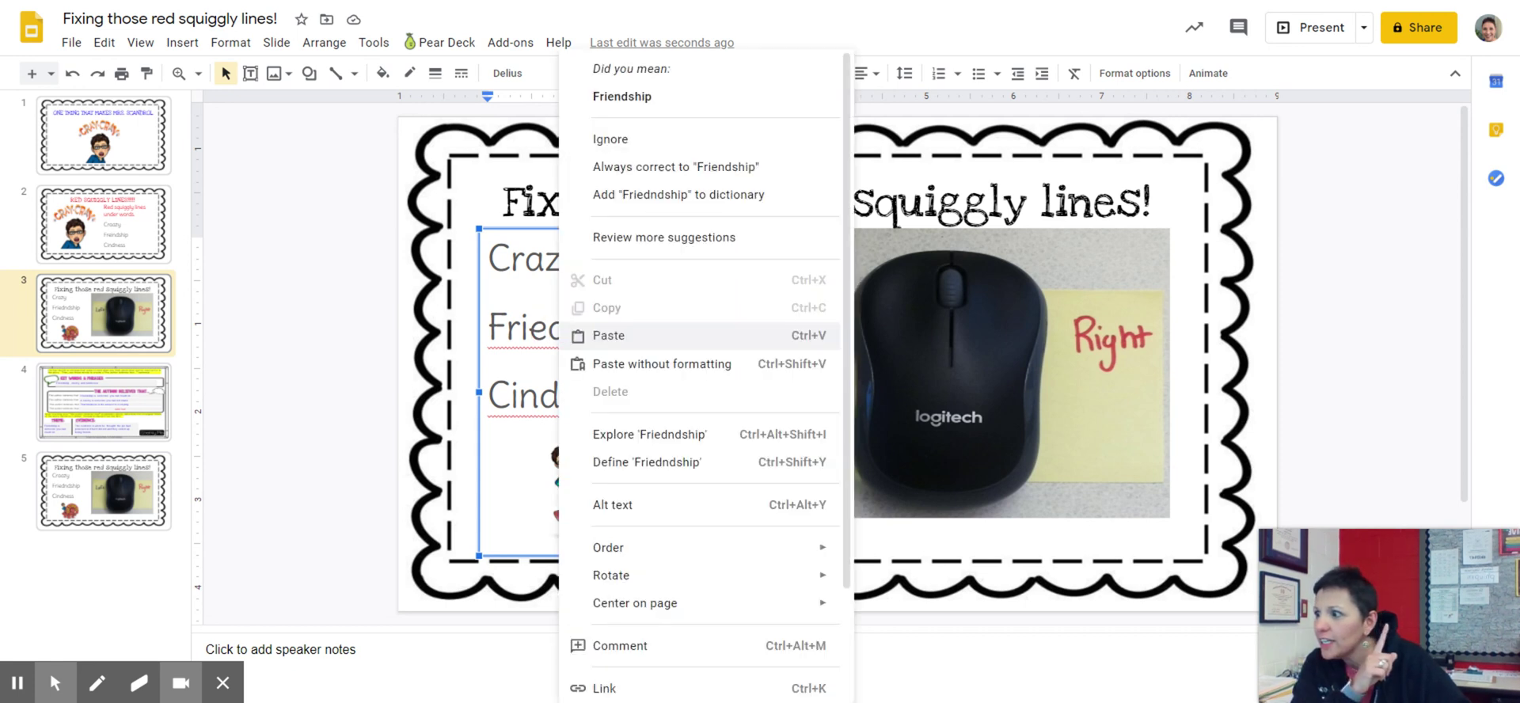
{"action": "left_click", "coordinate": [650, 99]}
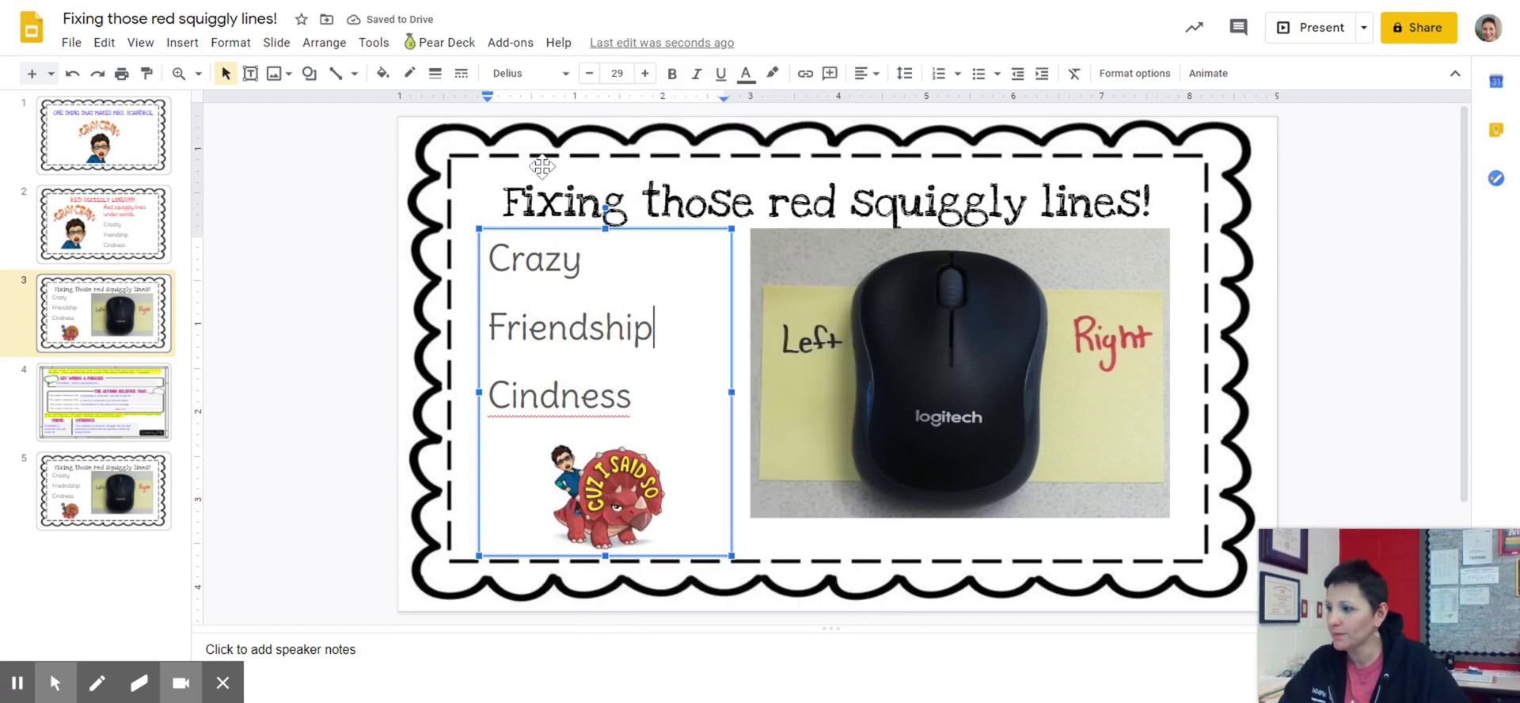
{"action": "left_click", "coordinate": [561, 396]}
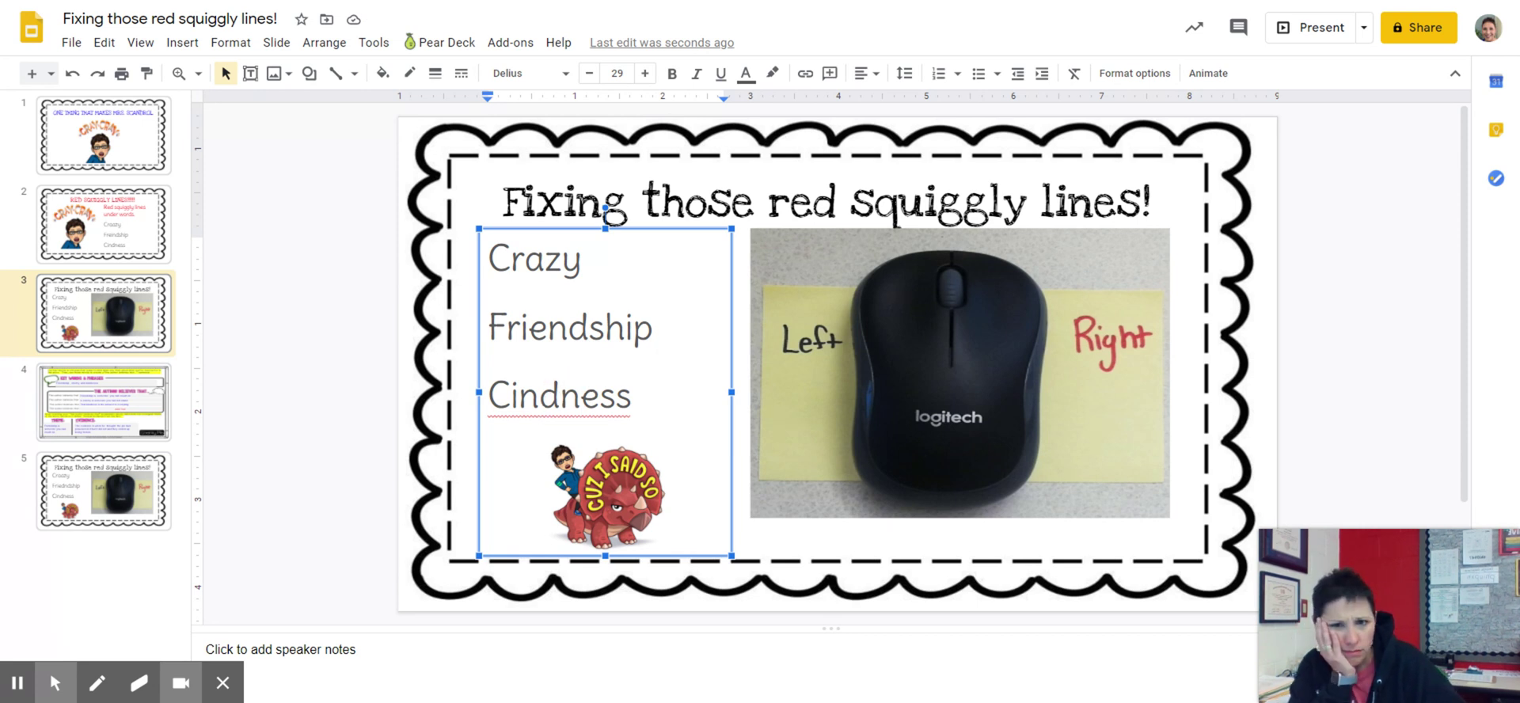
{"action": "right_click", "coordinate": [562, 395]}
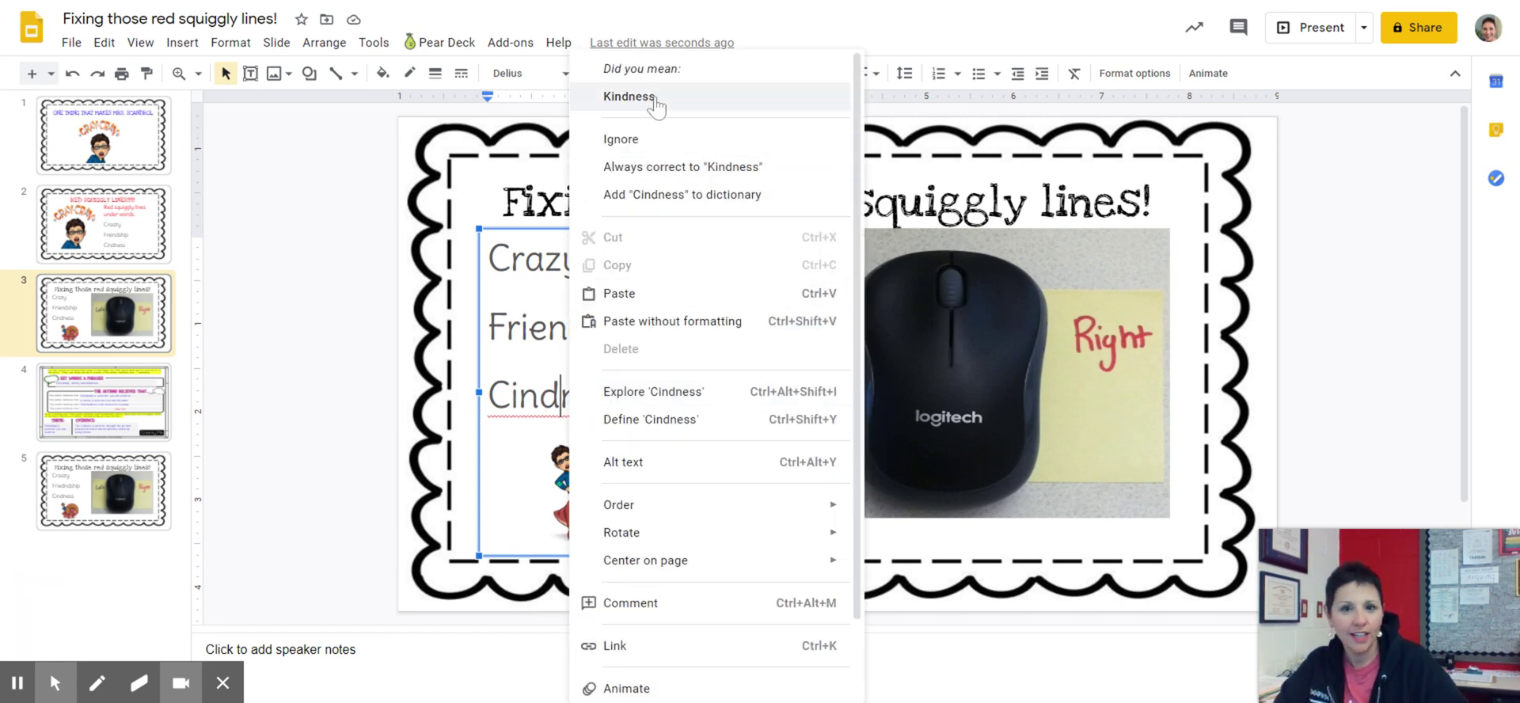
{"action": "left_click", "coordinate": [630, 96]}
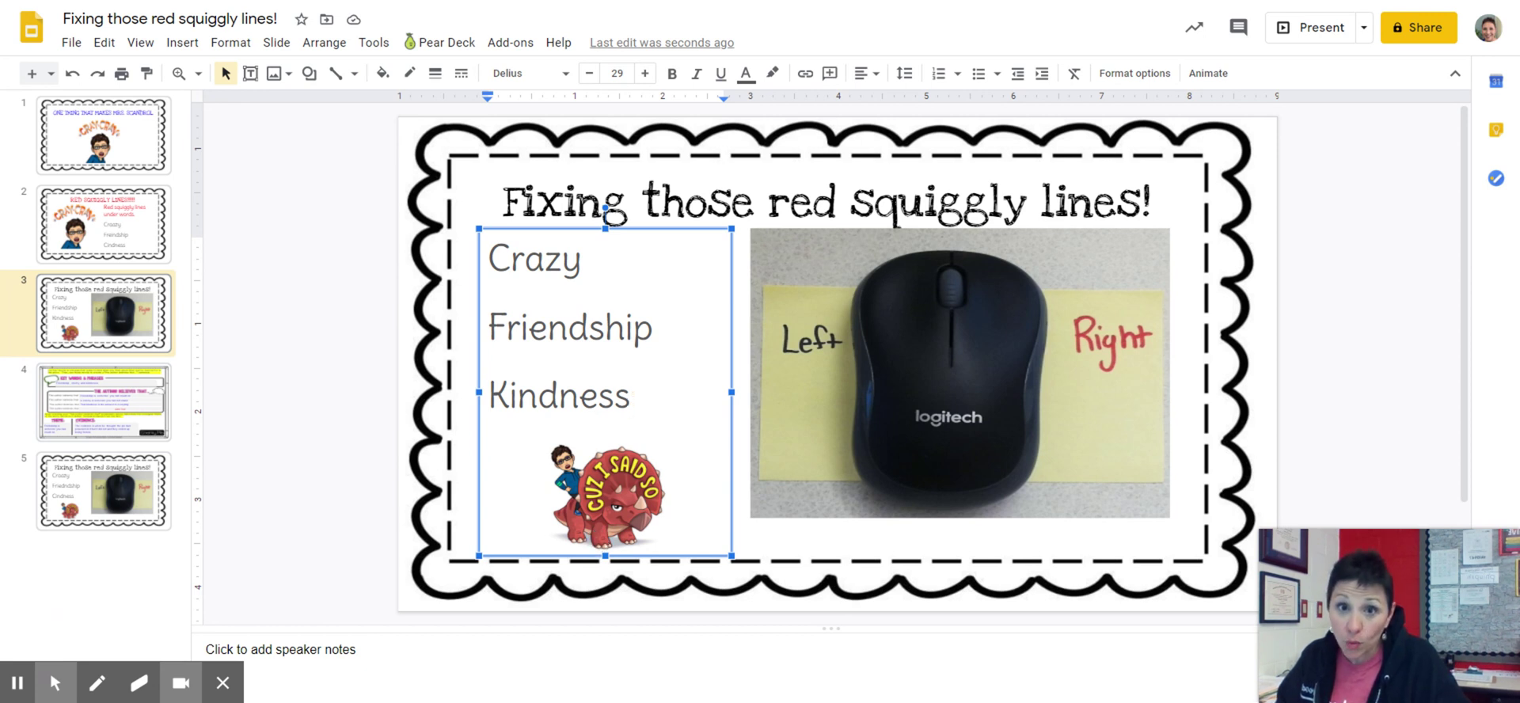
{"action": "left_click", "coordinate": [83, 427]}
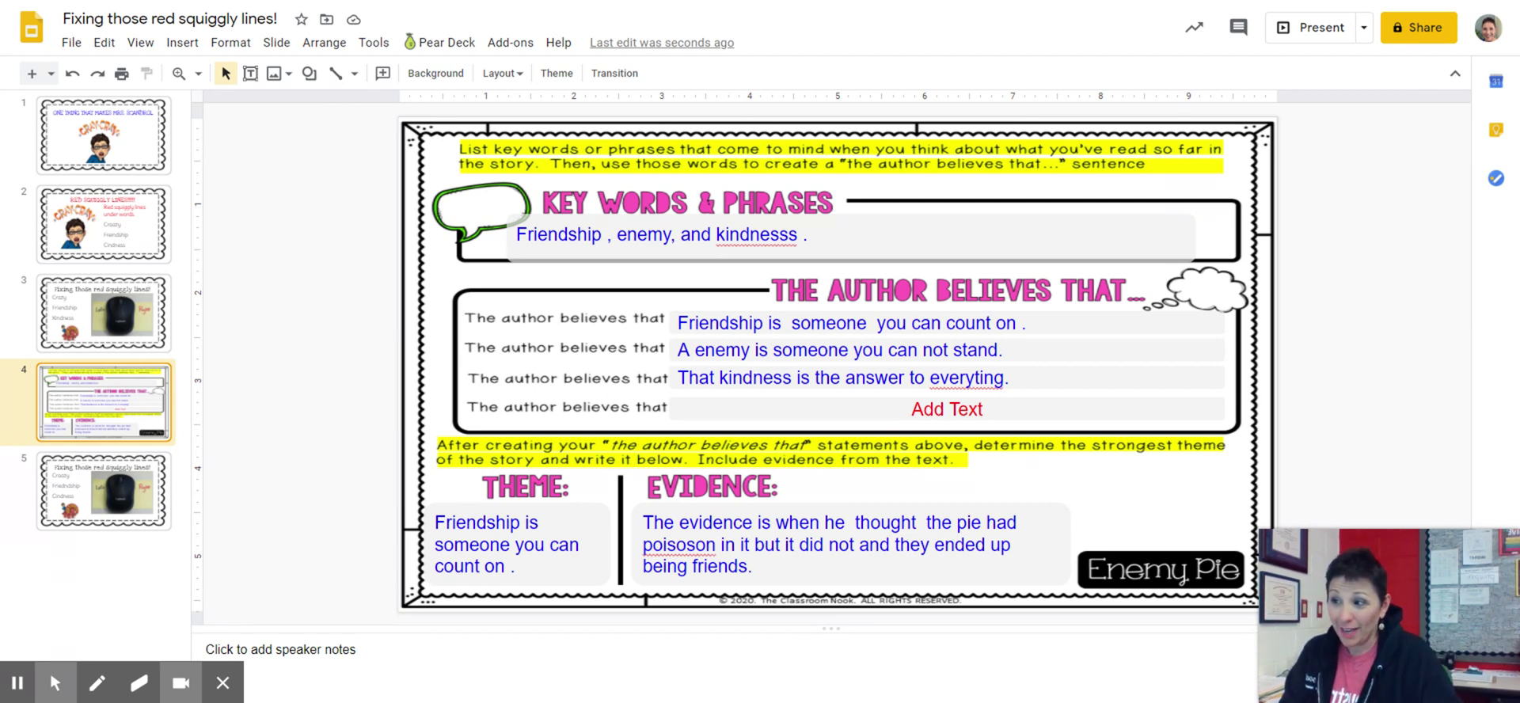
Step: On the Enemy Pie slide, correct 'kindnesss', 'everyting' and 'poisoson' to 'kindness', 'everything' and 'poison'
{"action": "left_click", "coordinate": [740, 234]}
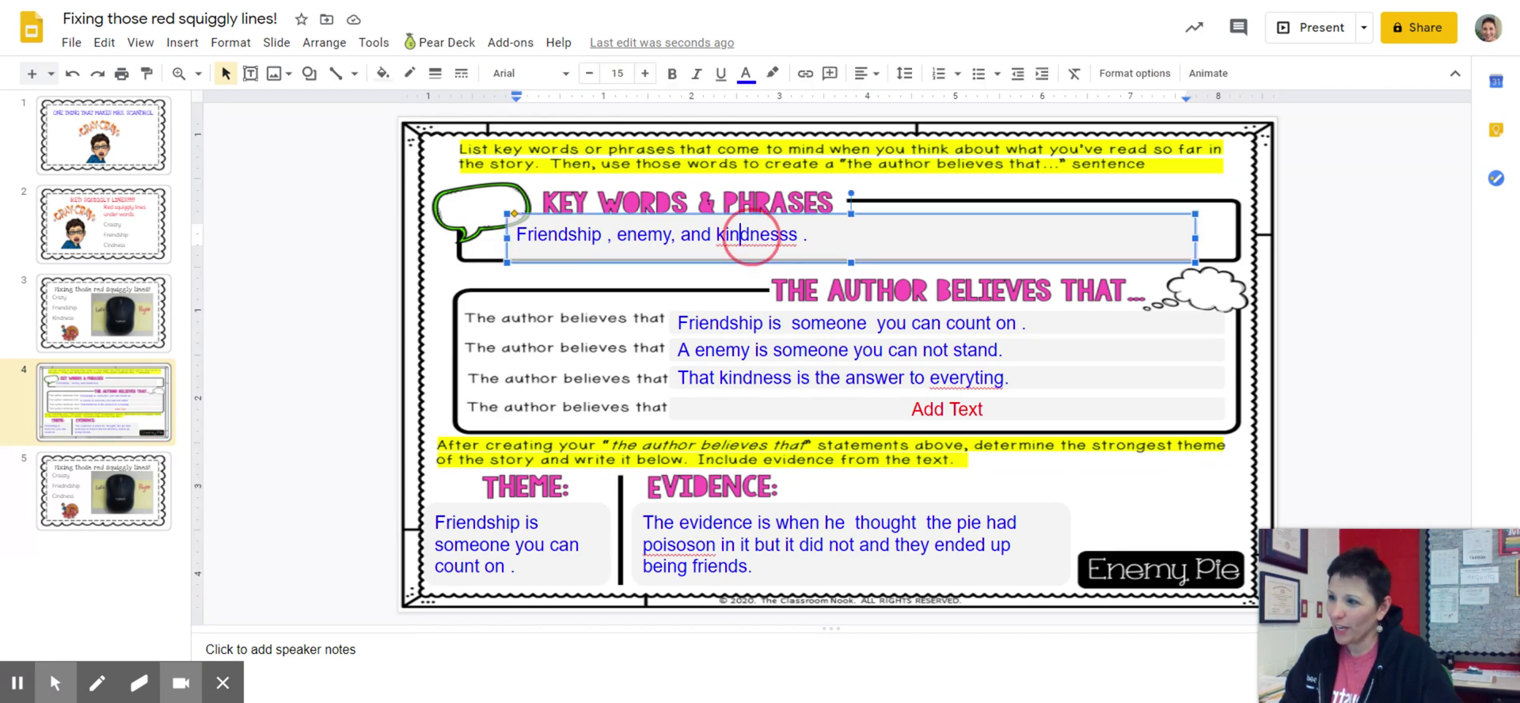
{"action": "right_click", "coordinate": [747, 233]}
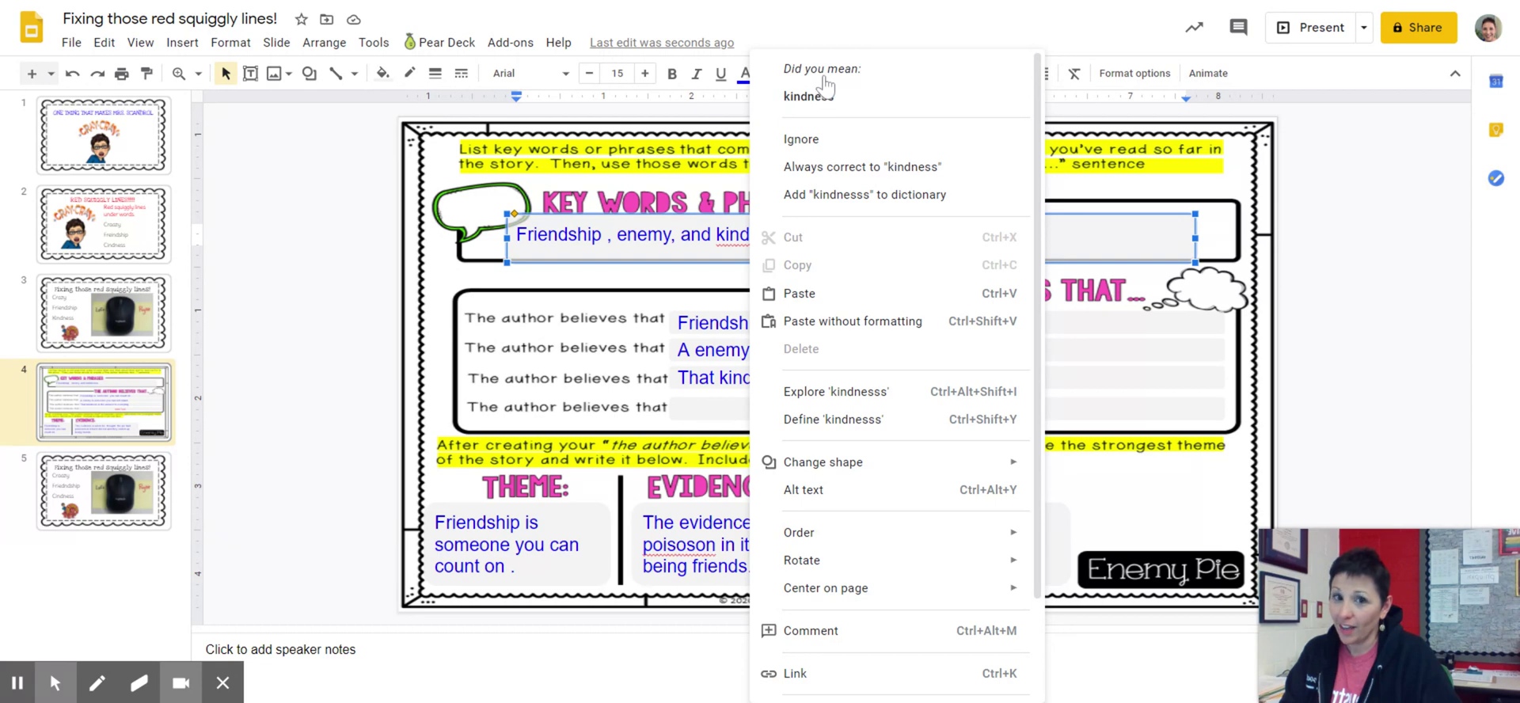
{"action": "left_click", "coordinate": [823, 94]}
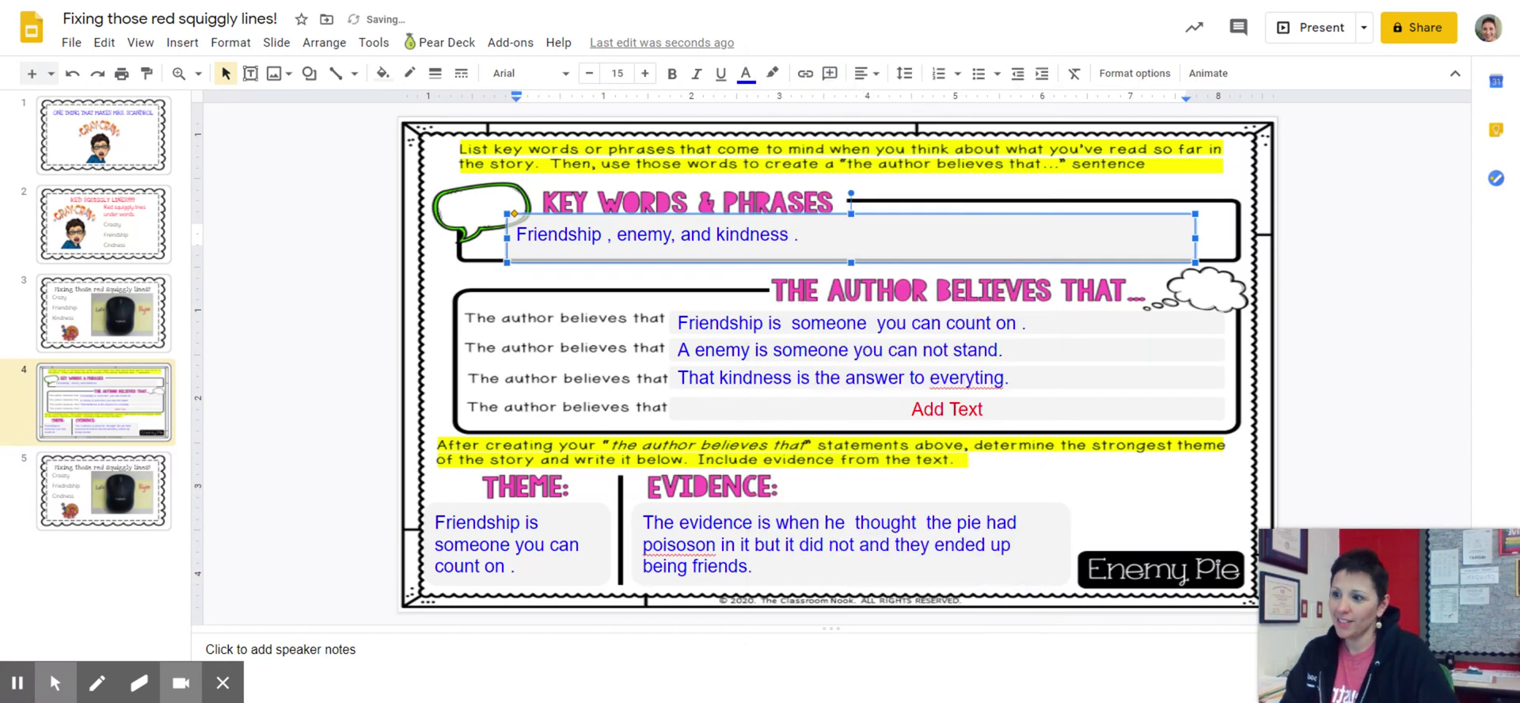
{"action": "left_click", "coordinate": [967, 378]}
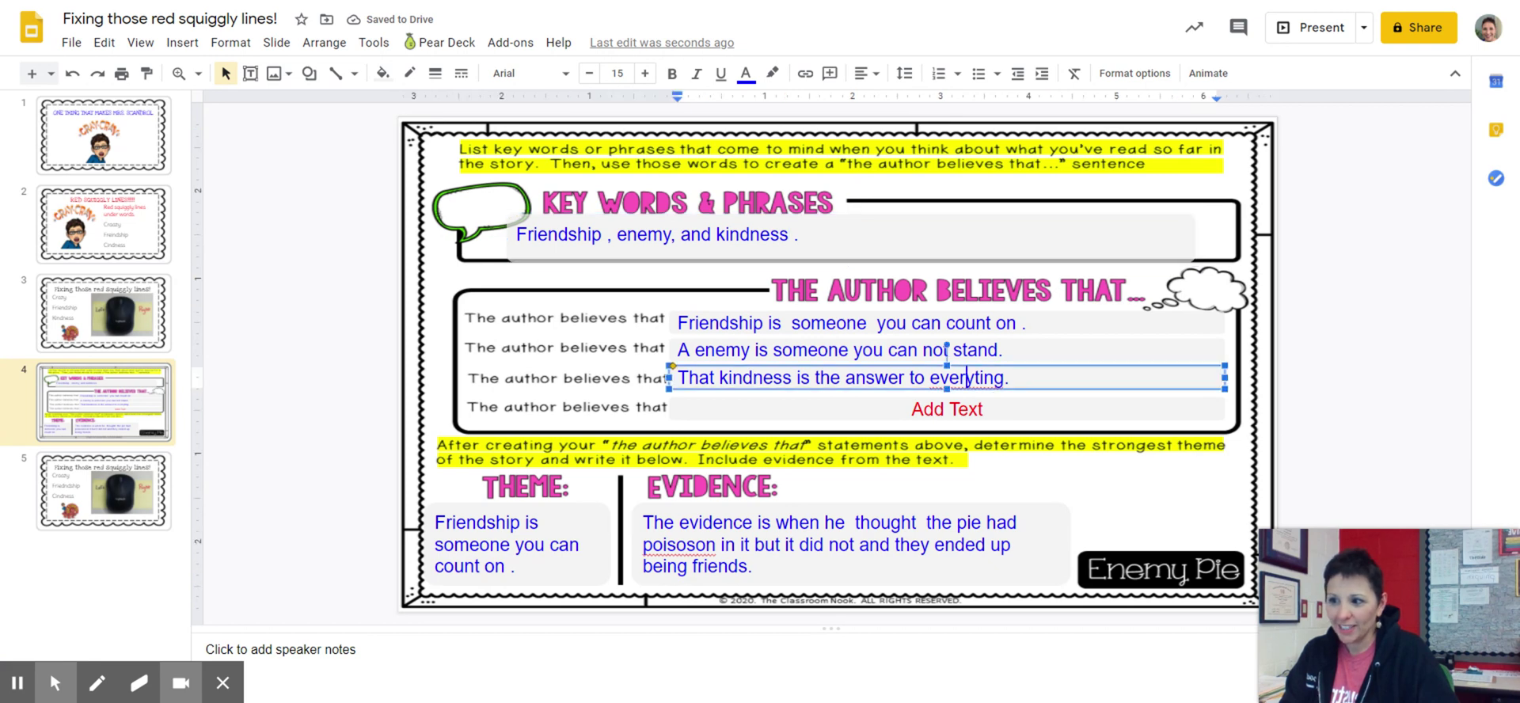
{"action": "right_click", "coordinate": [967, 378]}
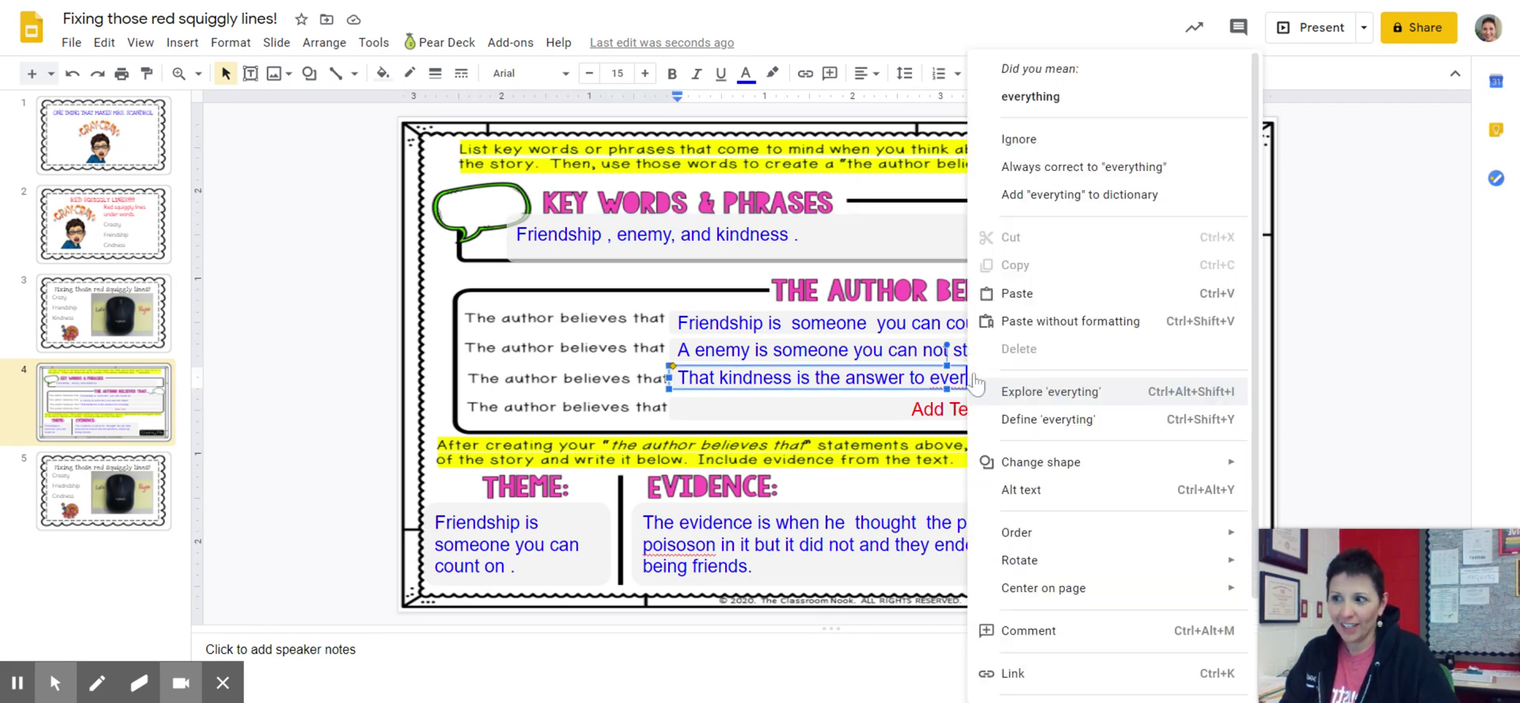
{"action": "left_click", "coordinate": [1066, 100]}
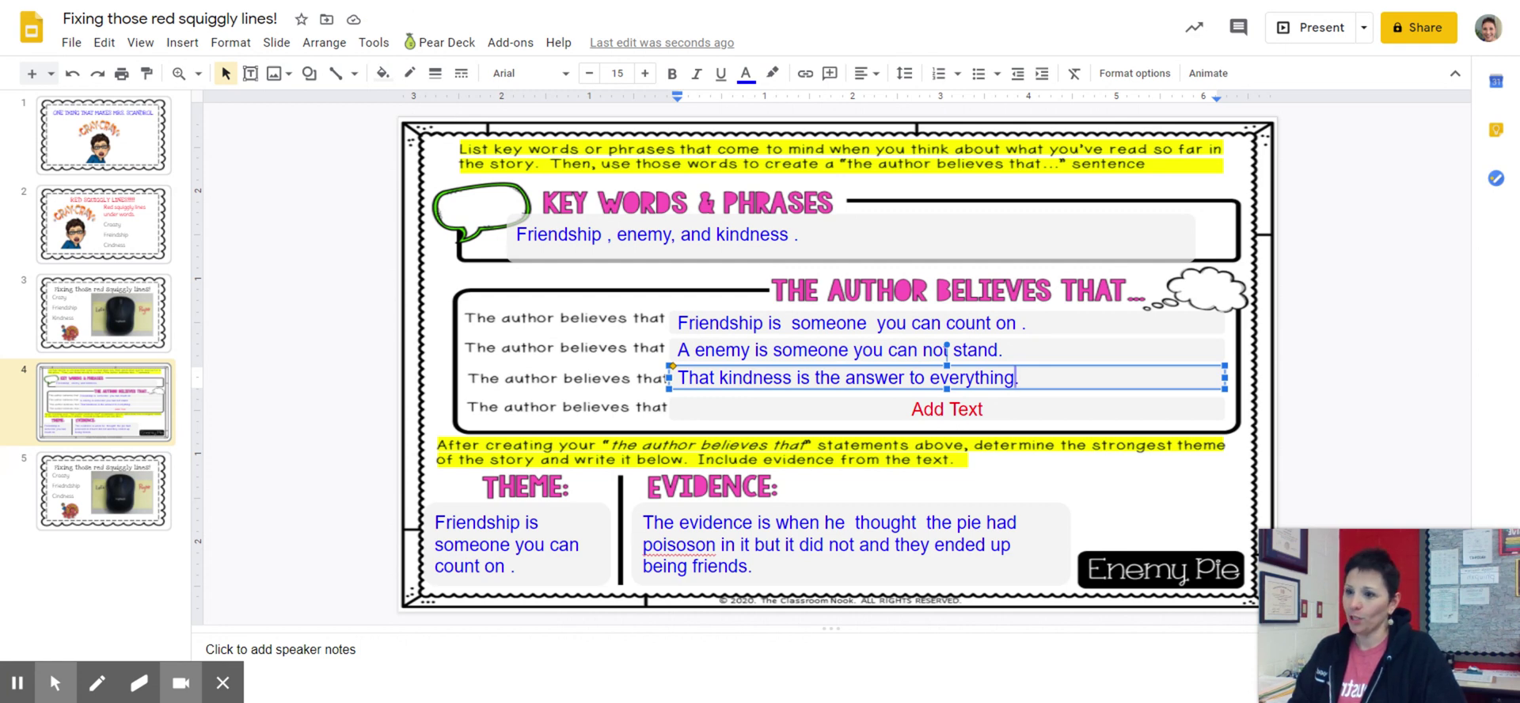
{"action": "left_click", "coordinate": [696, 545]}
{"action": "right_click", "coordinate": [697, 545]}
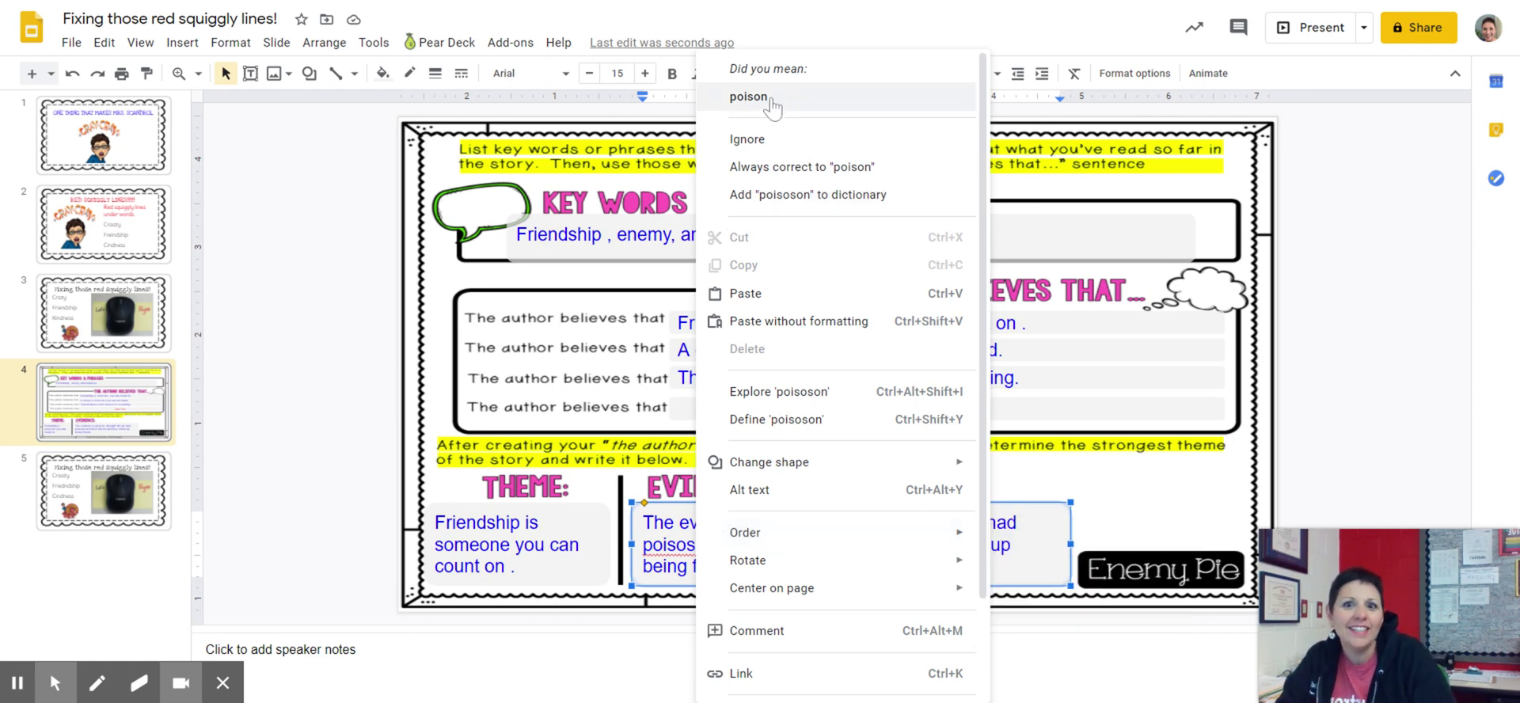
{"action": "left_click", "coordinate": [748, 97]}
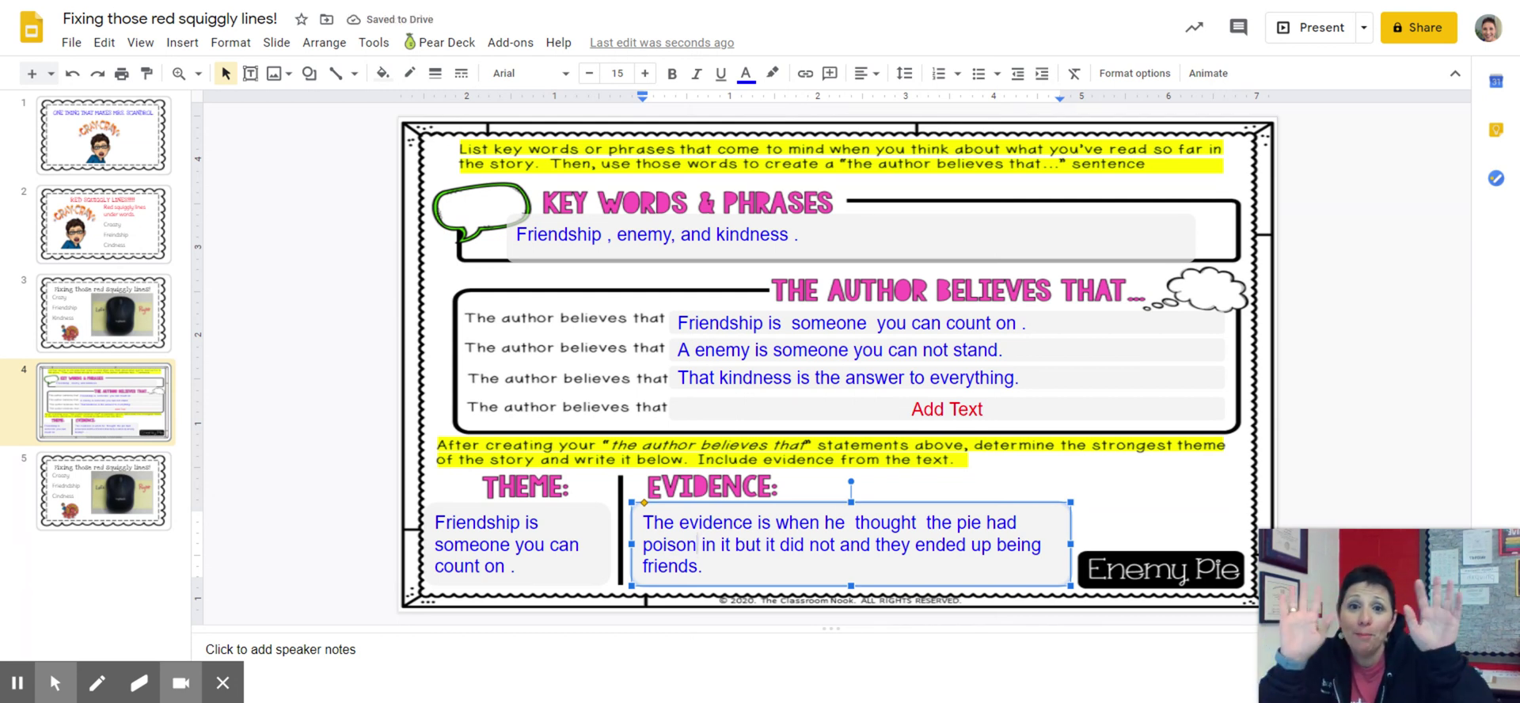
{"action": "left_click", "coordinate": [91, 502]}
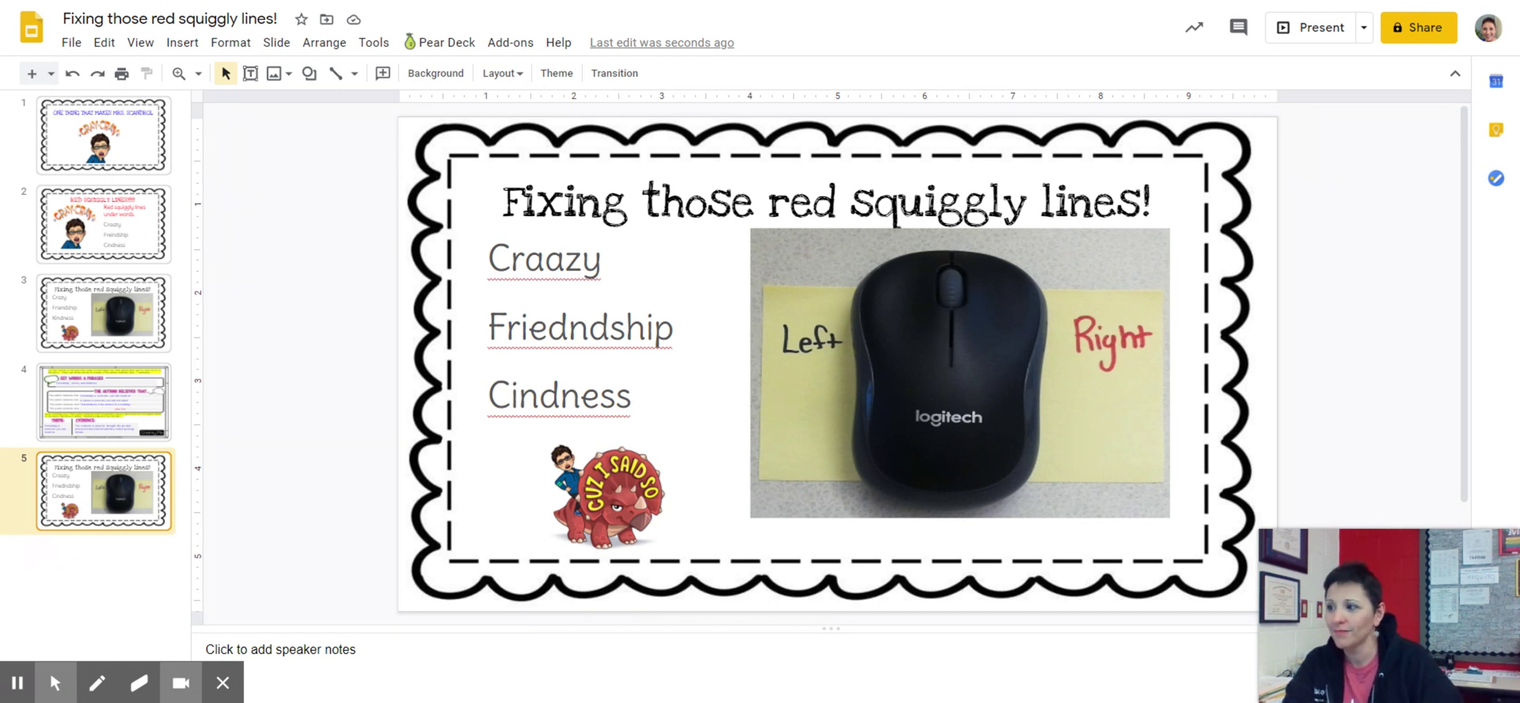
Step: Fix 'Craazy', 'Friedndship' and 'Cindness' on slide 5 via the spelling suggestions
{"action": "left_click", "coordinate": [547, 257]}
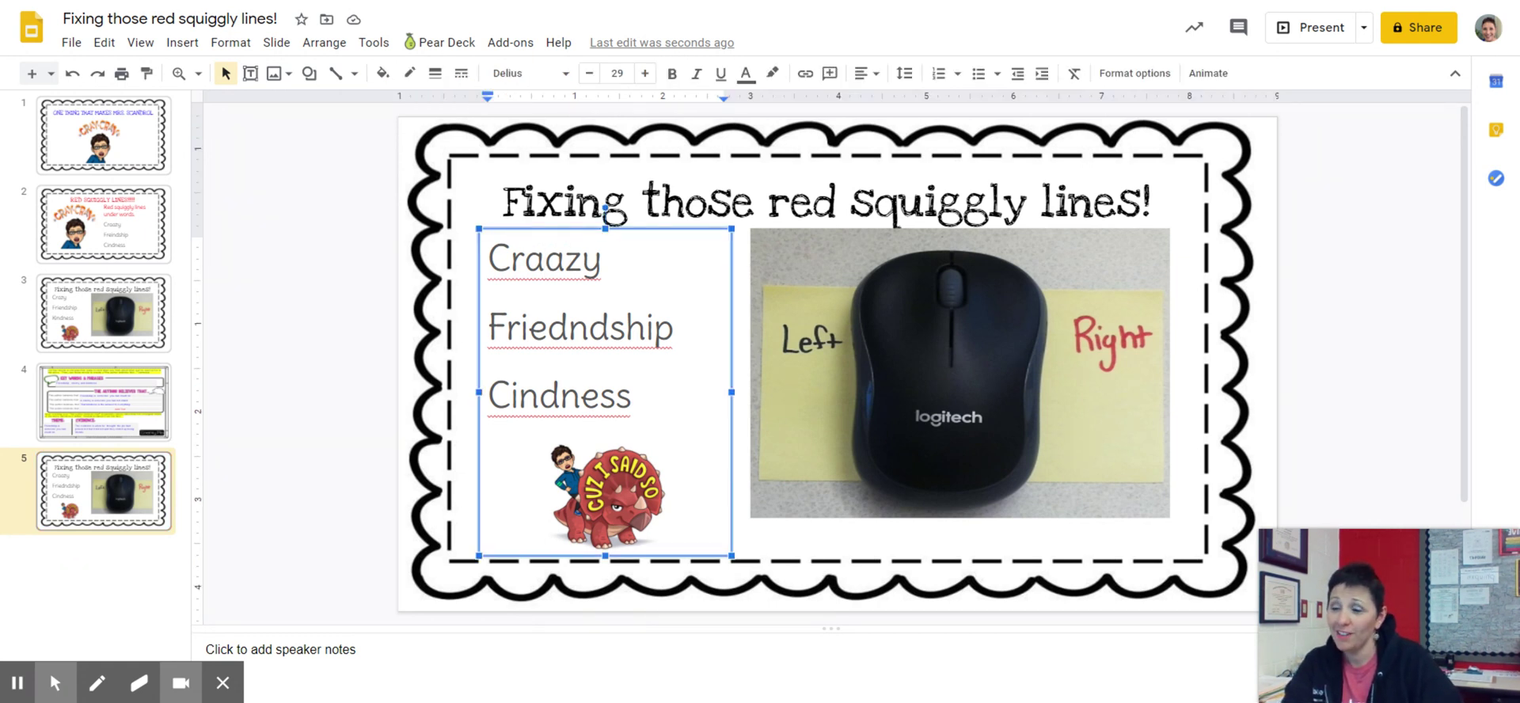
{"action": "right_click", "coordinate": [547, 258]}
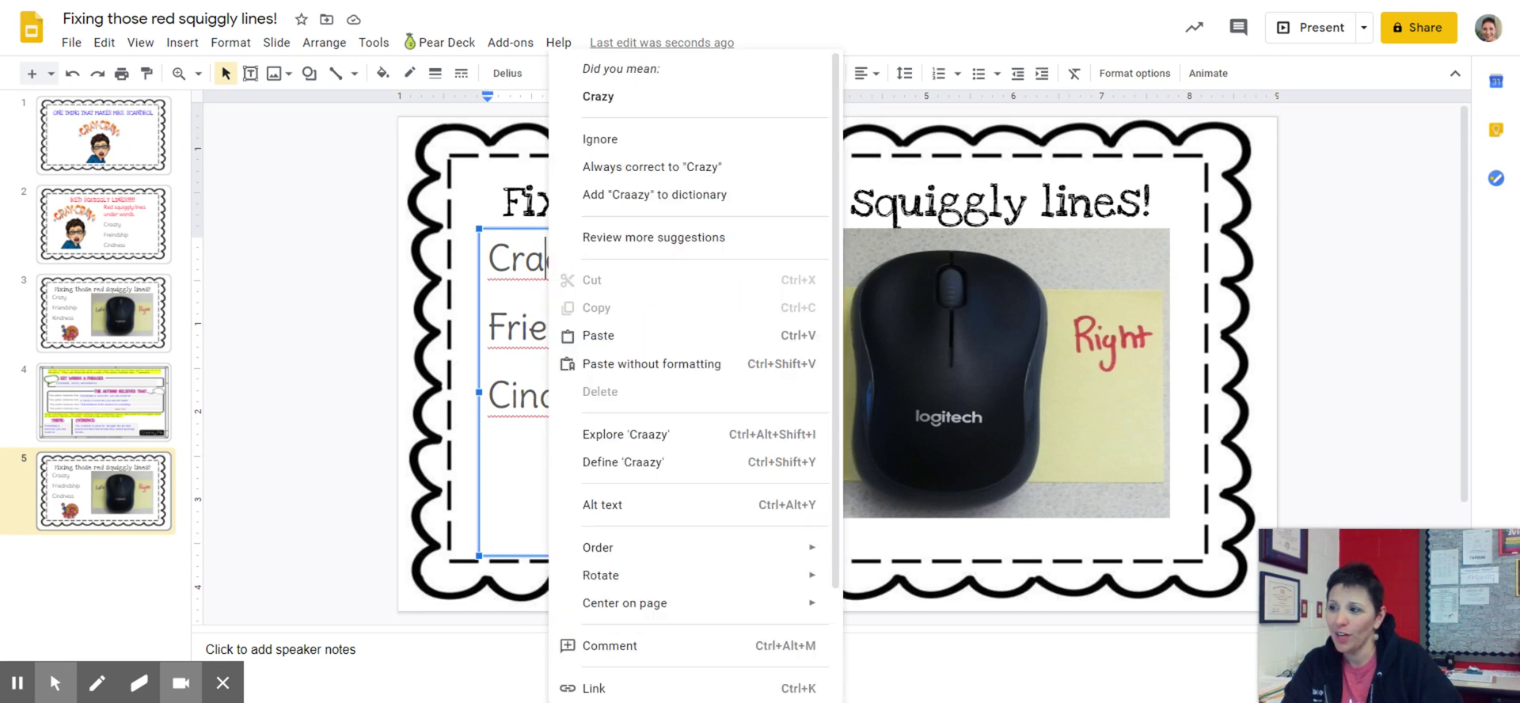
{"action": "left_click", "coordinate": [624, 99]}
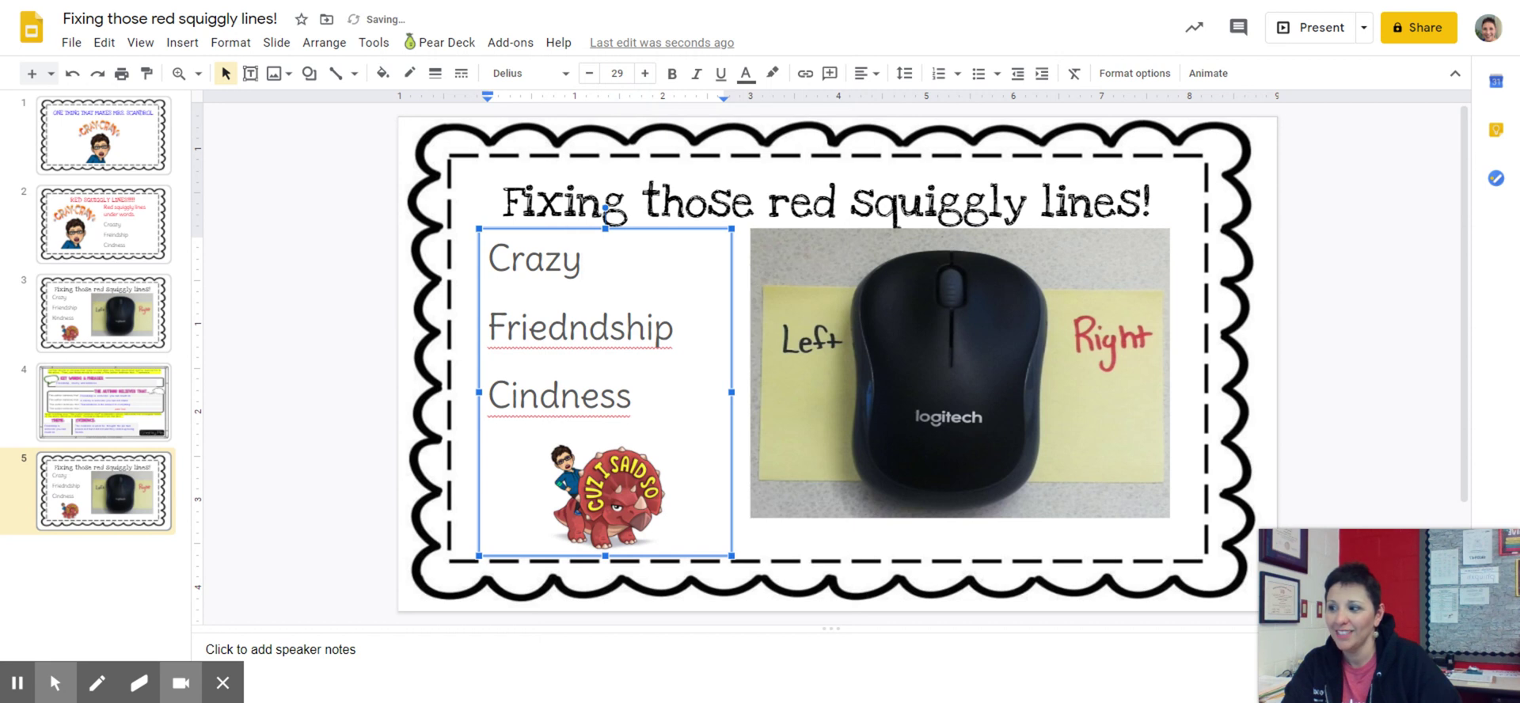
{"action": "left_click", "coordinate": [592, 326]}
{"action": "right_click", "coordinate": [592, 327]}
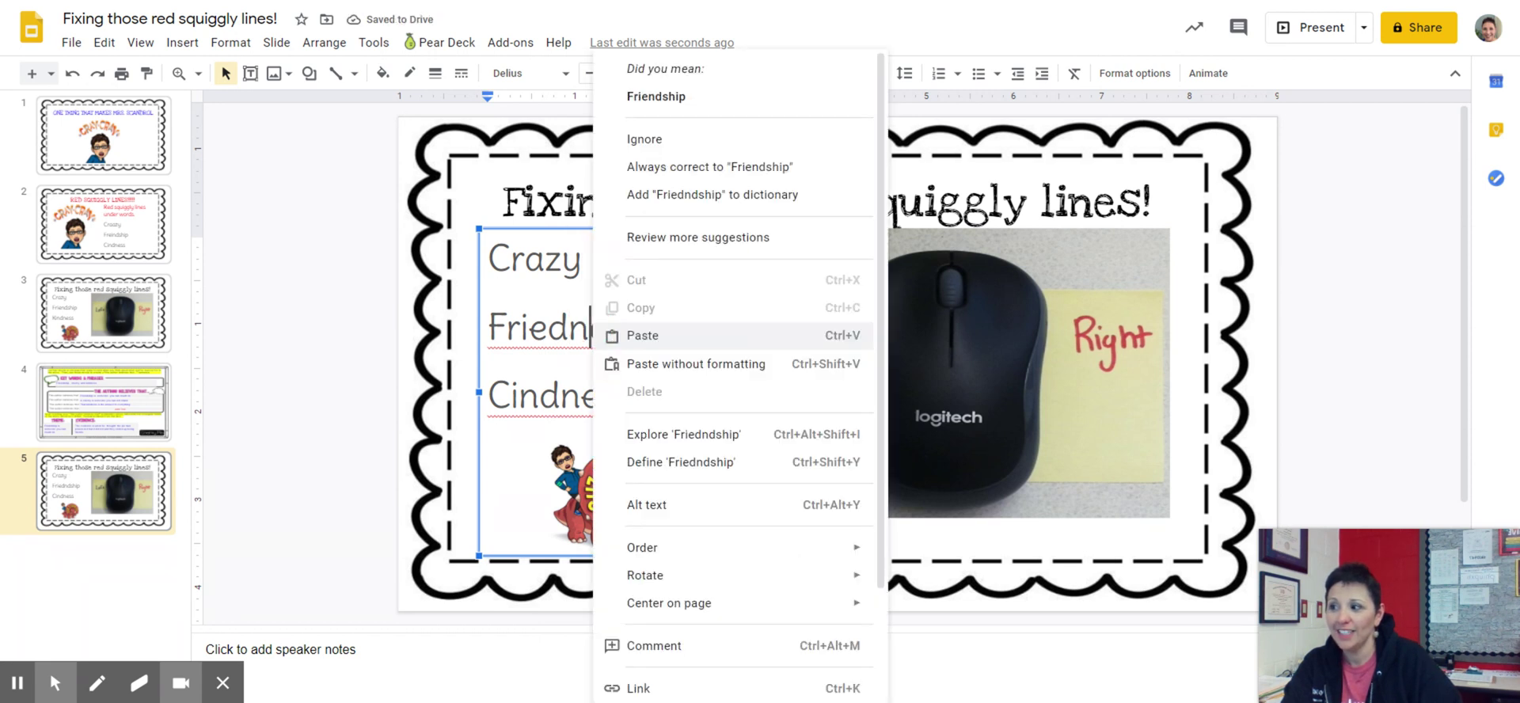
{"action": "left_click", "coordinate": [673, 103]}
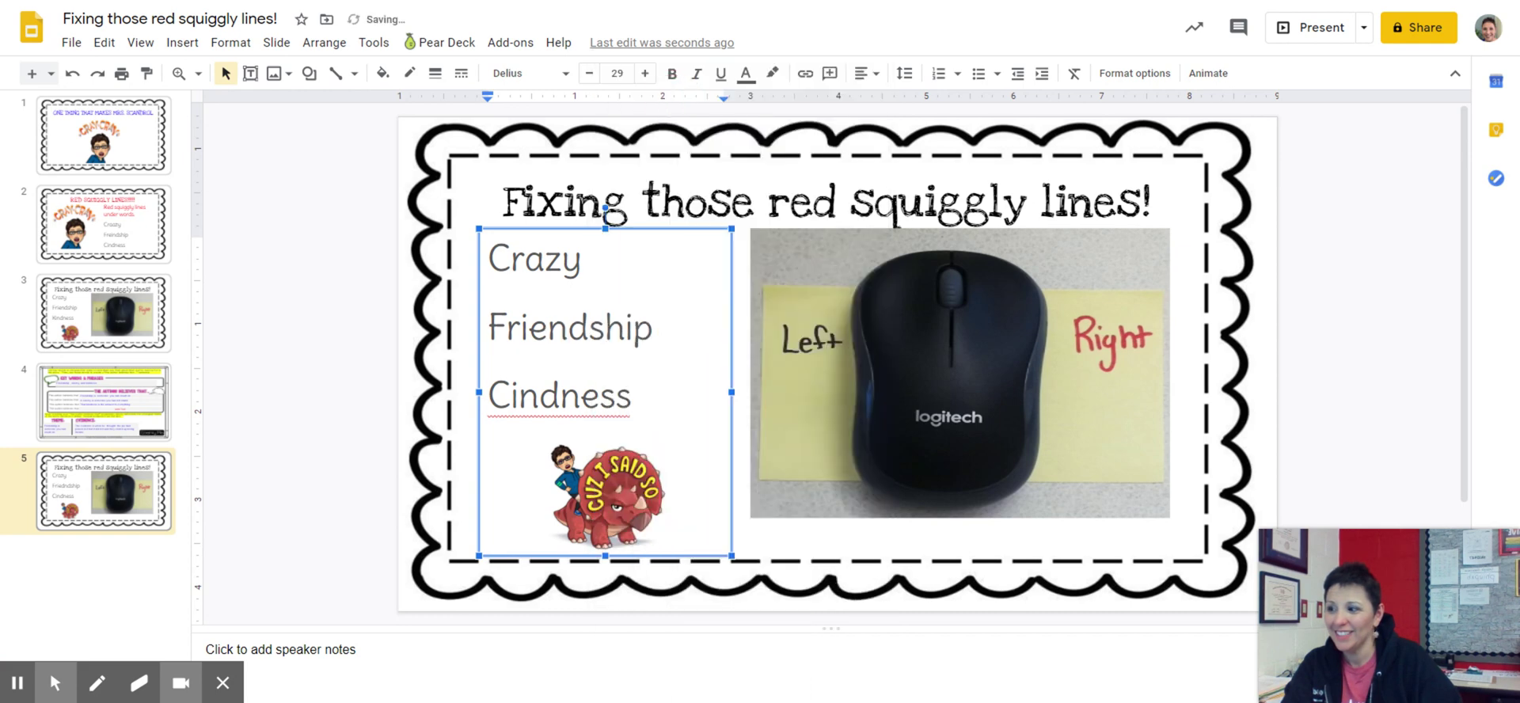
{"action": "right_click", "coordinate": [594, 394]}
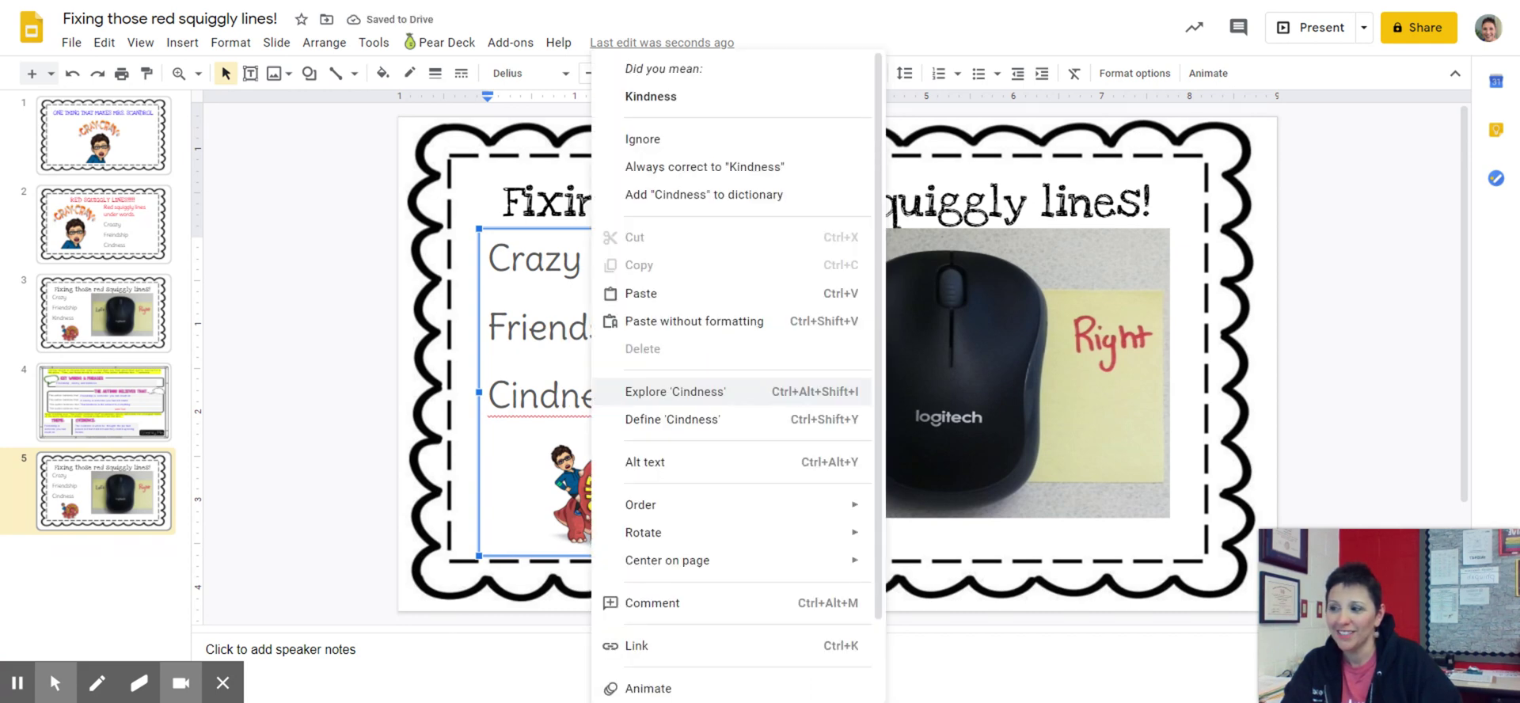
{"action": "left_click", "coordinate": [707, 103]}
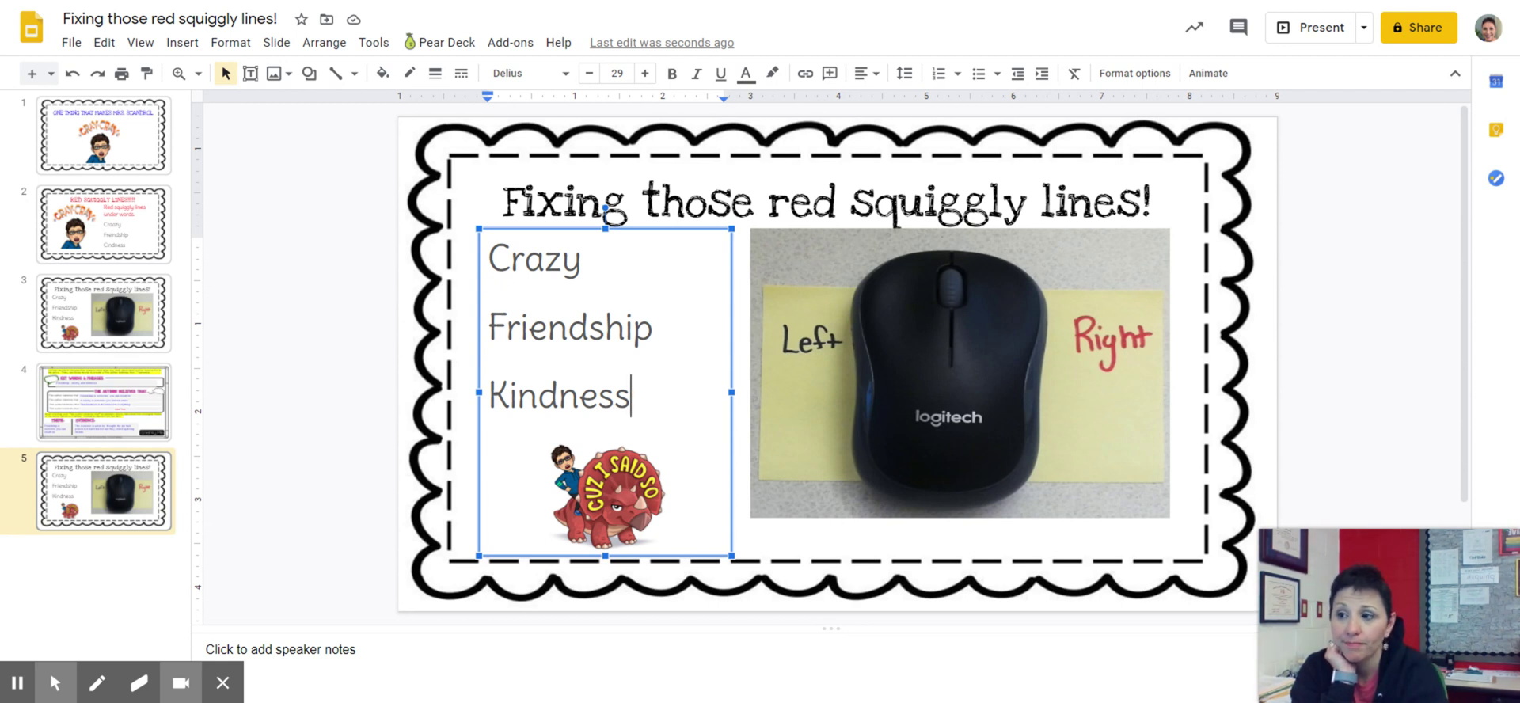
{"action": "left_click", "coordinate": [1103, 455]}
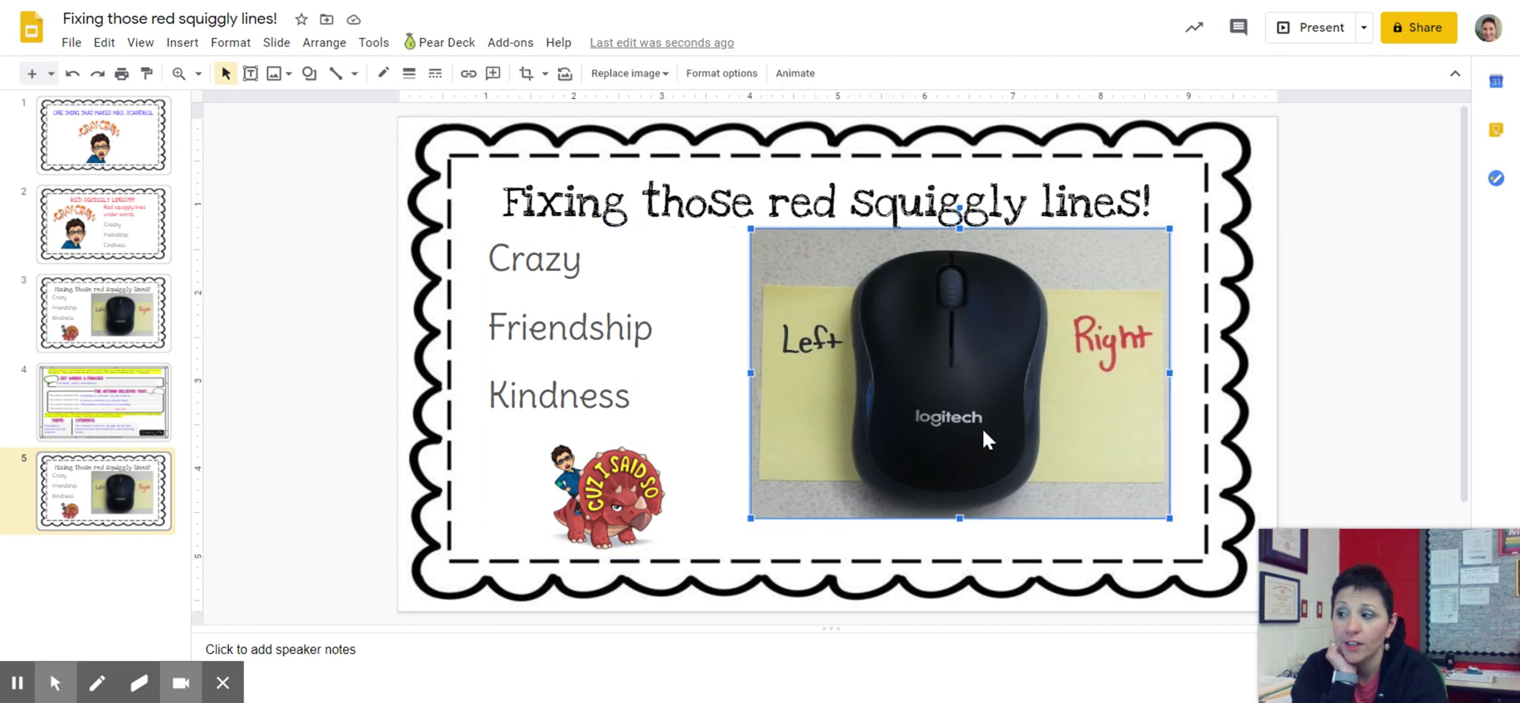
{"action": "left_click", "coordinate": [625, 327]}
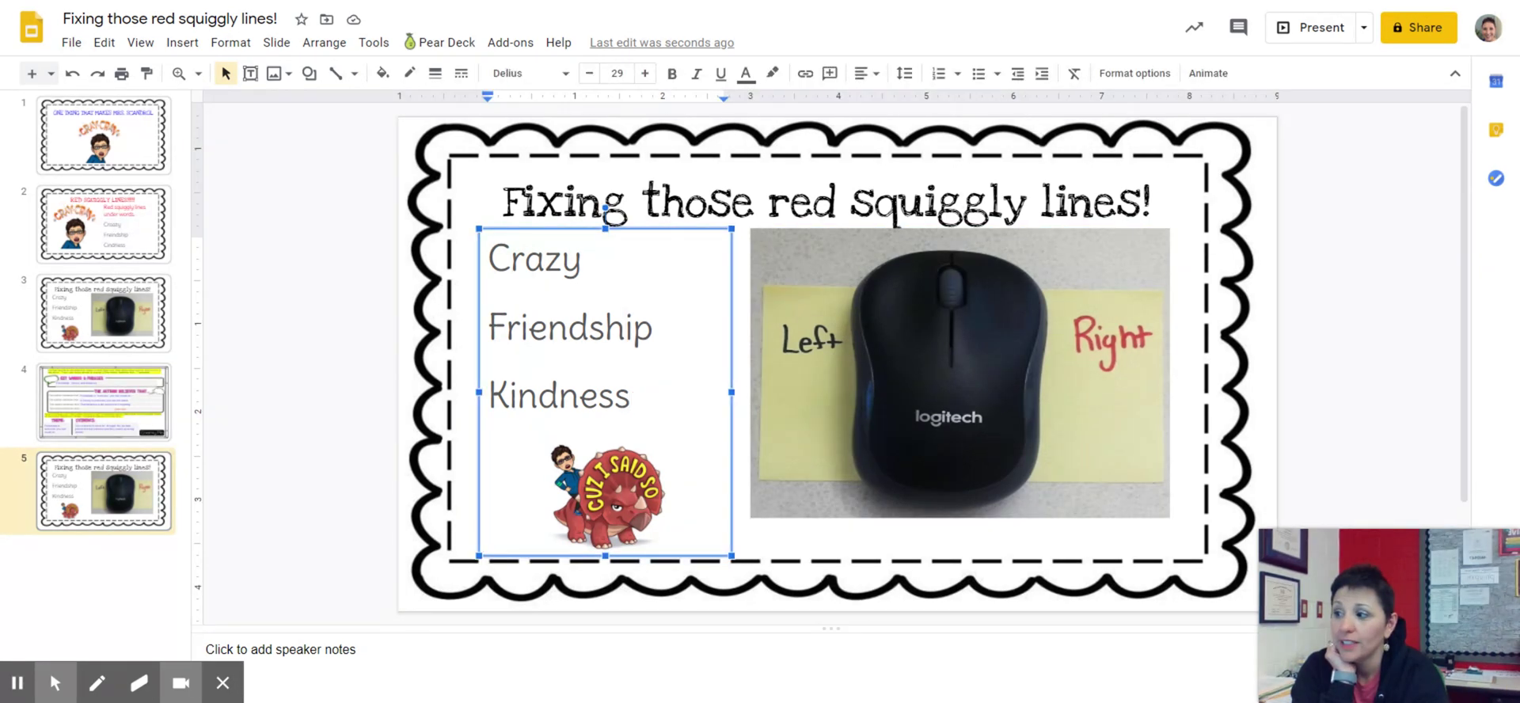
{"action": "left_click", "coordinate": [621, 330]}
{"action": "right_click", "coordinate": [622, 341]}
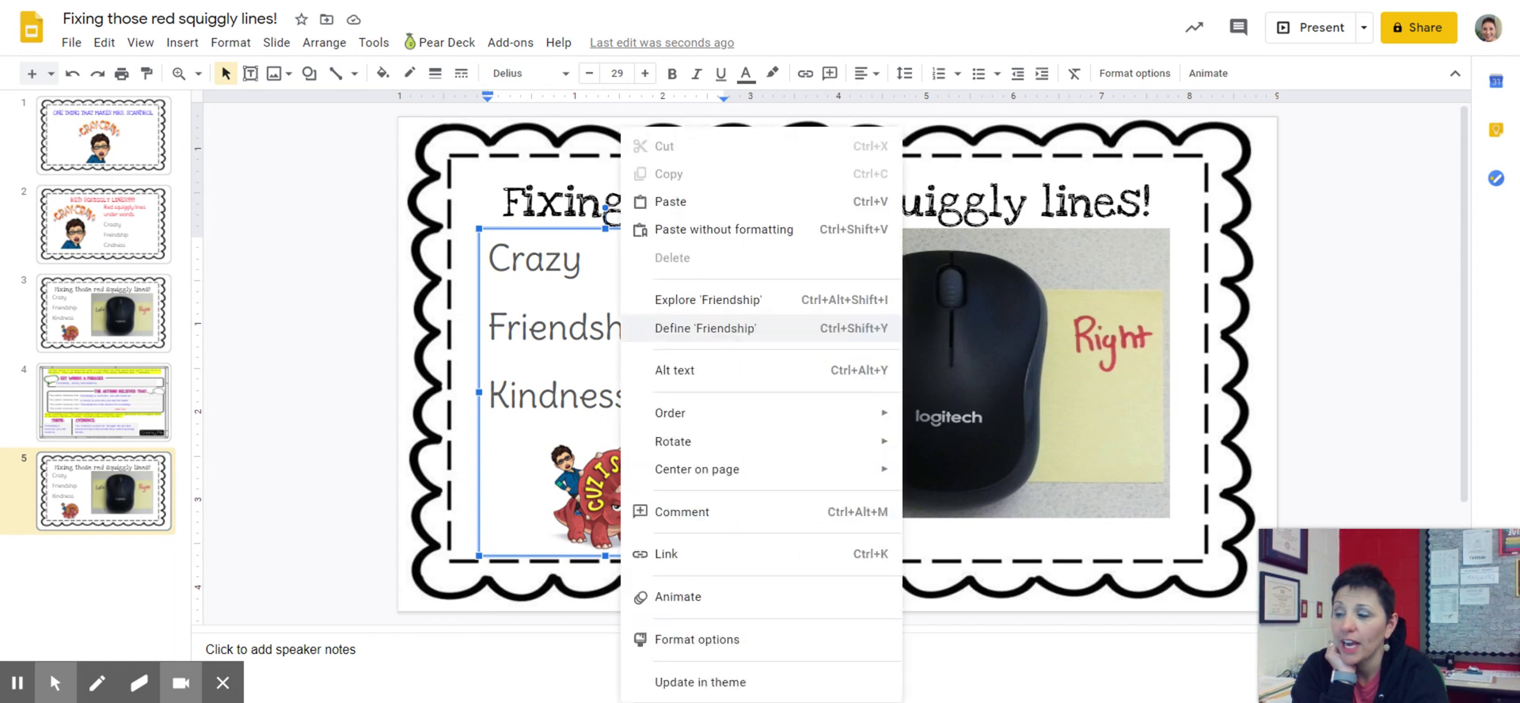
{"action": "right_click", "coordinate": [622, 340]}
{"action": "left_click", "coordinate": [590, 329]}
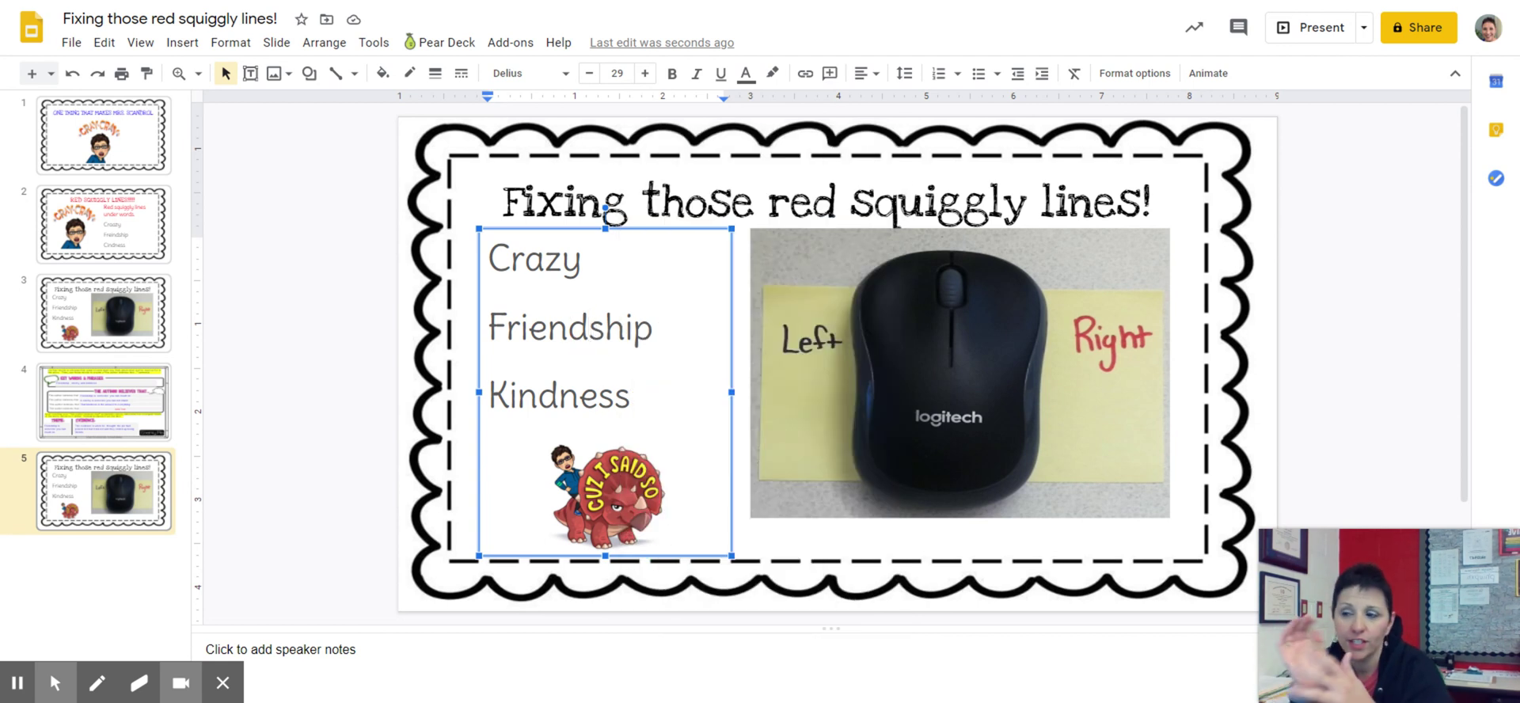